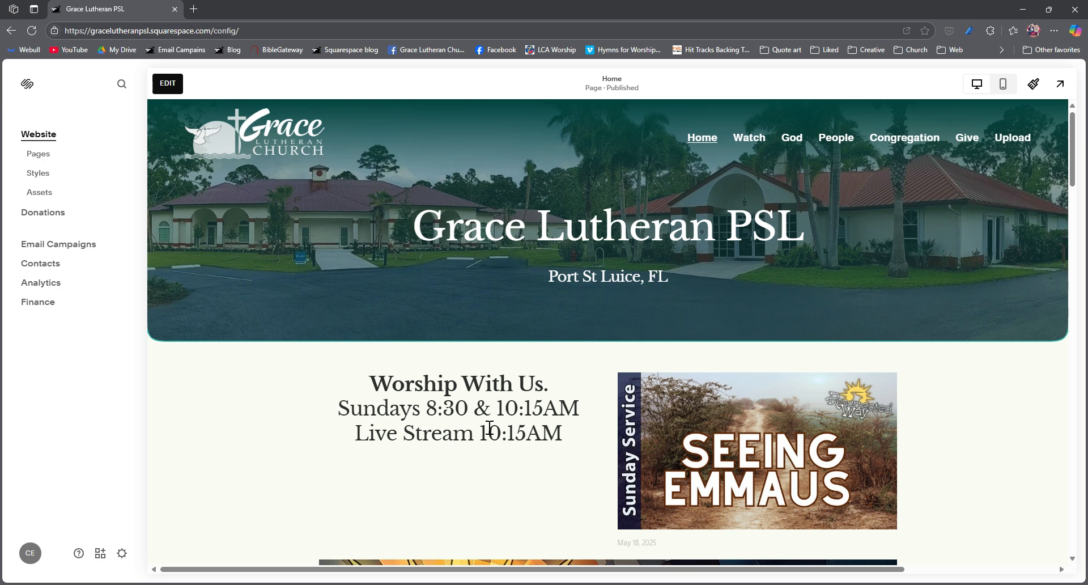
- Examine the home page, from the Worship With Us section to the recent posts under "See what has been happening at Grace", including their excerpts
{"action": "scroll", "coordinate": [487, 426], "scroll_direction": "down", "scroll_amount": 2}
{"action": "scroll", "coordinate": [480, 425], "scroll_direction": "up", "scroll_amount": 1}
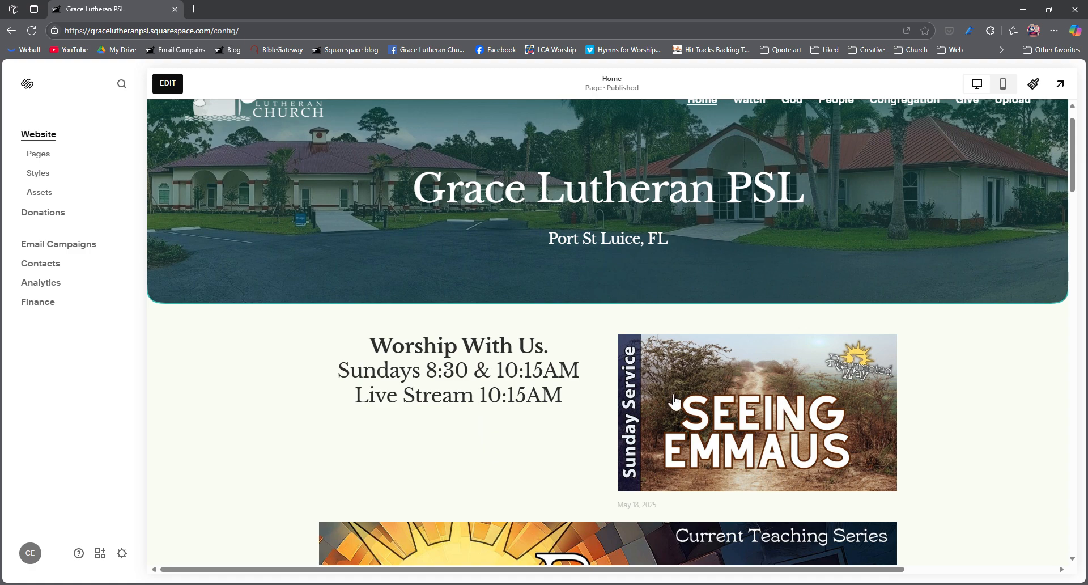
{"action": "scroll", "coordinate": [774, 432], "scroll_direction": "down", "scroll_amount": 1}
{"action": "scroll", "coordinate": [773, 432], "scroll_direction": "down", "scroll_amount": 1}
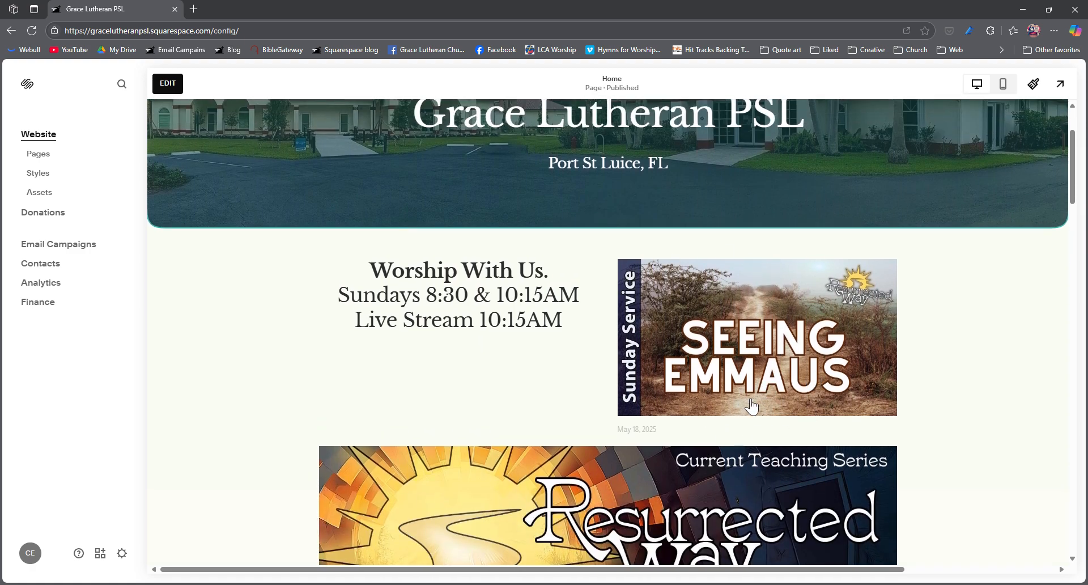
{"action": "scroll", "coordinate": [696, 363], "scroll_direction": "down", "scroll_amount": 10}
{"action": "scroll", "coordinate": [696, 363], "scroll_direction": "up", "scroll_amount": 9}
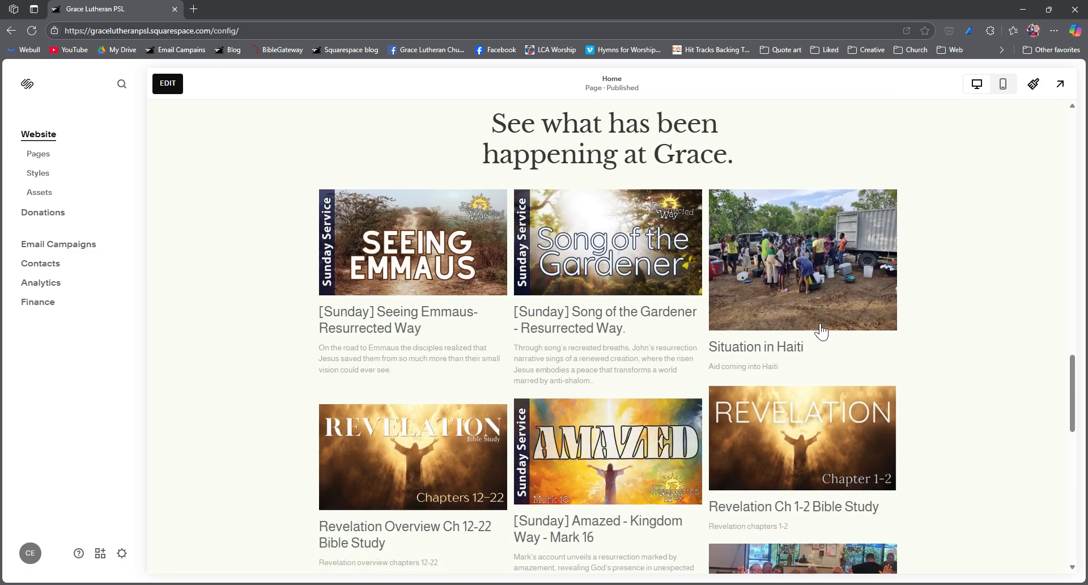
{"action": "scroll", "coordinate": [818, 330], "scroll_direction": "down", "scroll_amount": 3}
{"action": "scroll", "coordinate": [624, 527], "scroll_direction": "down", "scroll_amount": 1}
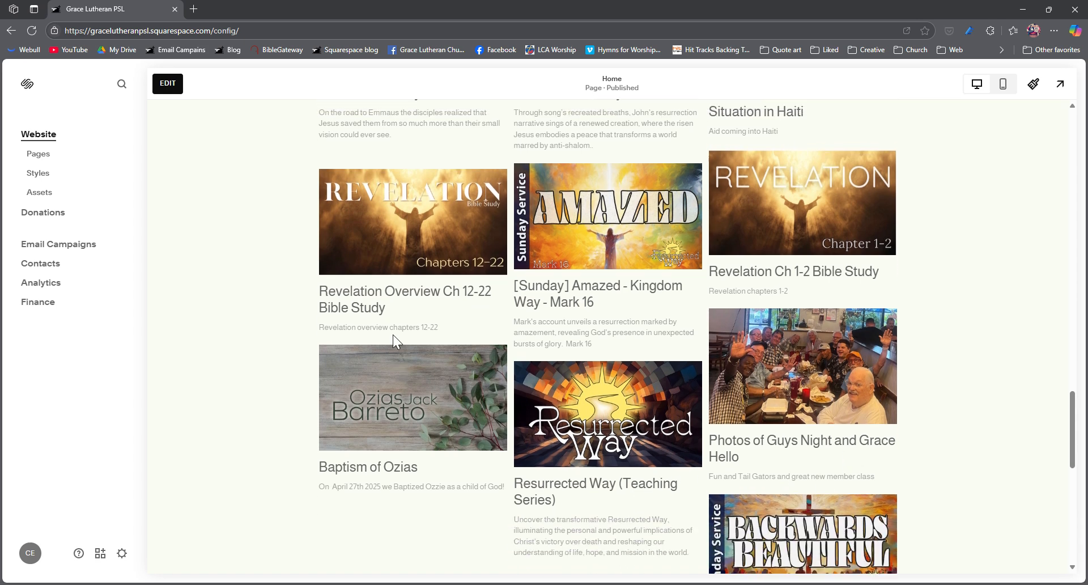
{"action": "scroll", "coordinate": [425, 274], "scroll_direction": "up", "scroll_amount": 3}
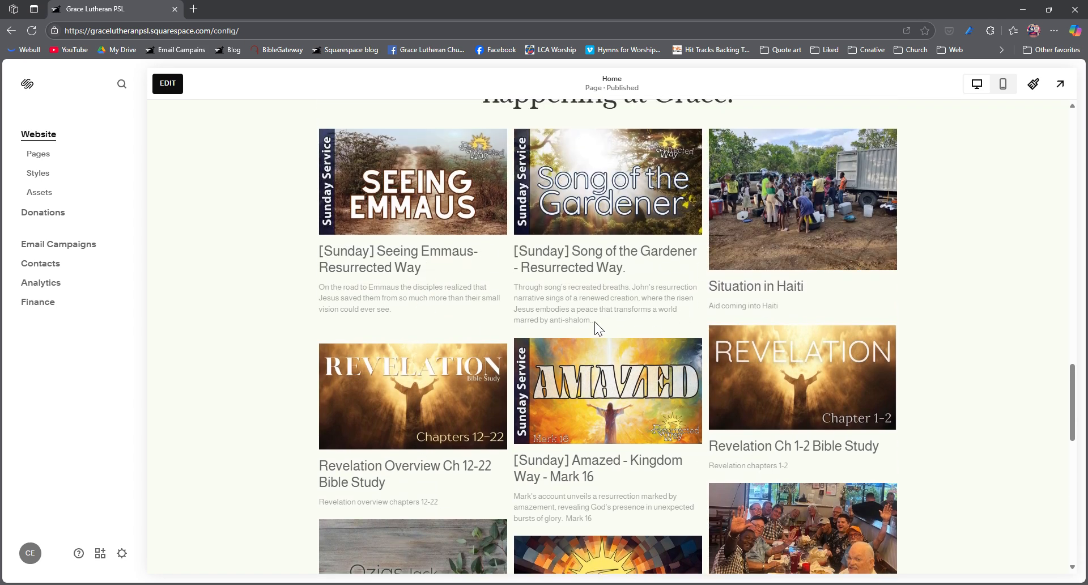
{"action": "left_click_drag", "start_coordinate": [594, 321], "coordinate": [515, 287]}
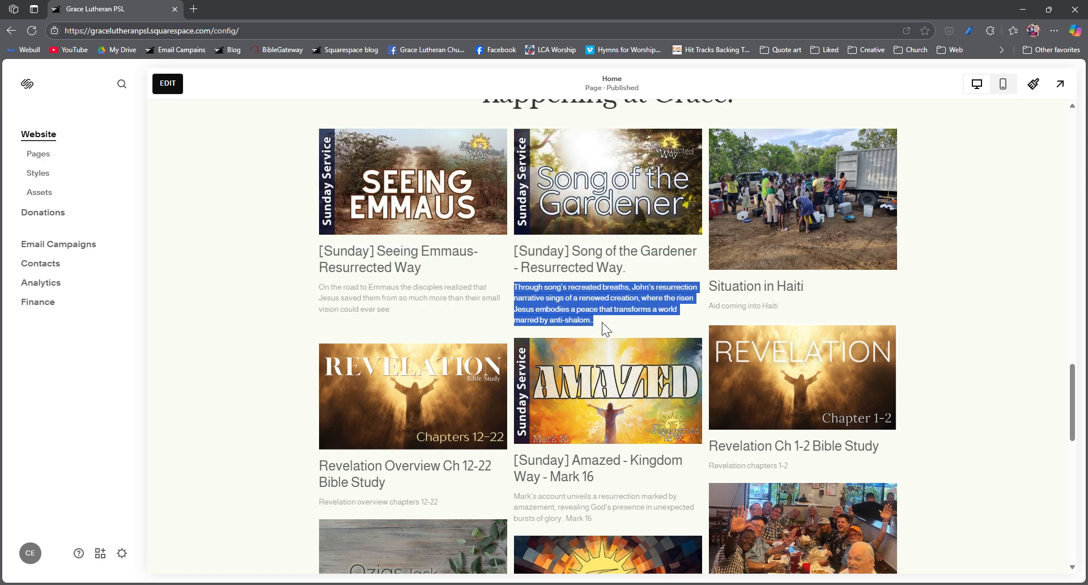
{"action": "left_click", "coordinate": [644, 271]}
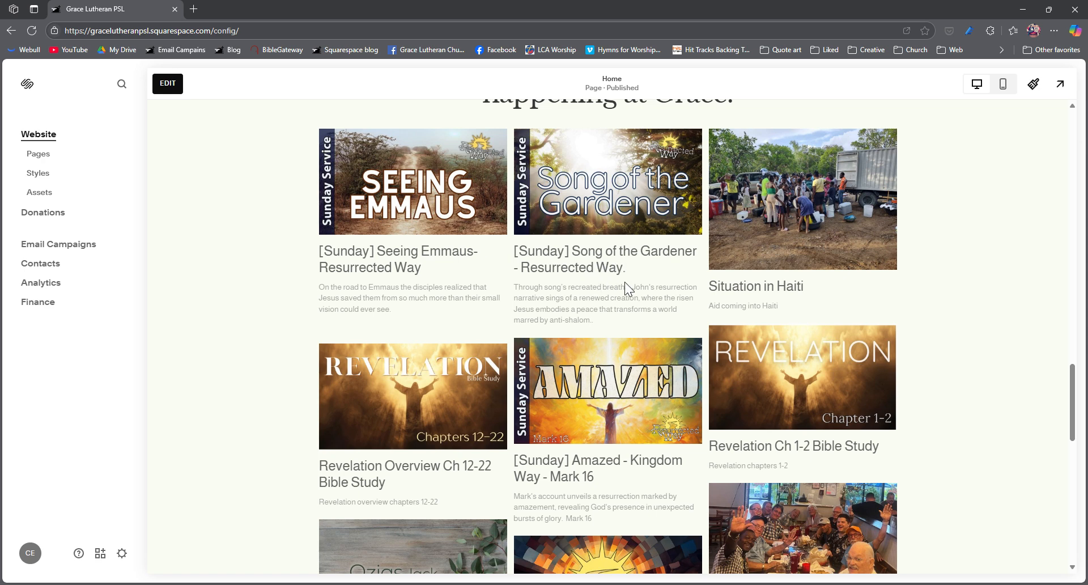
{"action": "scroll", "coordinate": [613, 326], "scroll_direction": "down", "scroll_amount": 1}
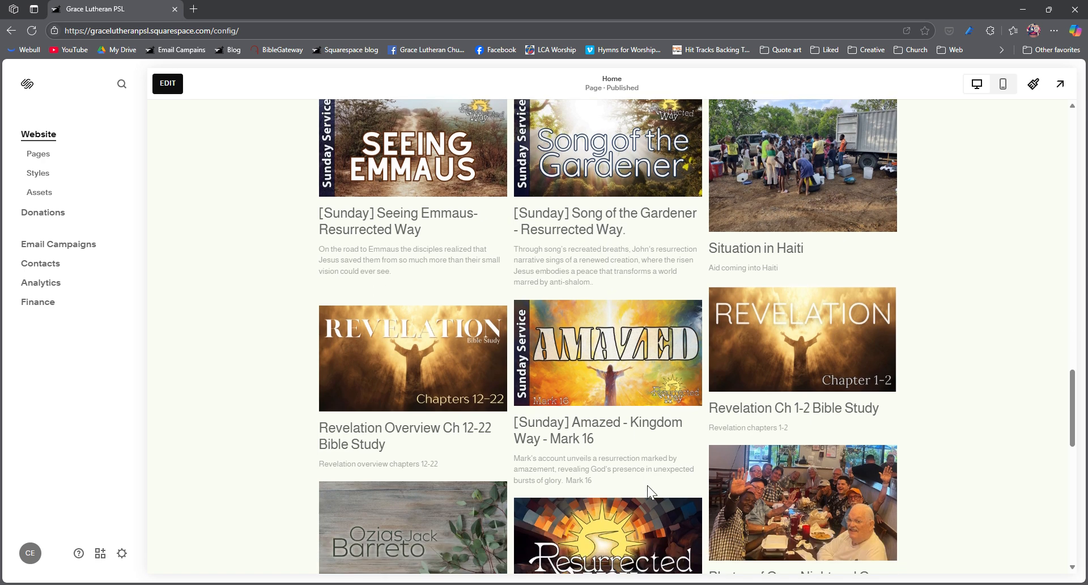
{"action": "scroll", "coordinate": [567, 461], "scroll_direction": "up", "scroll_amount": 10}
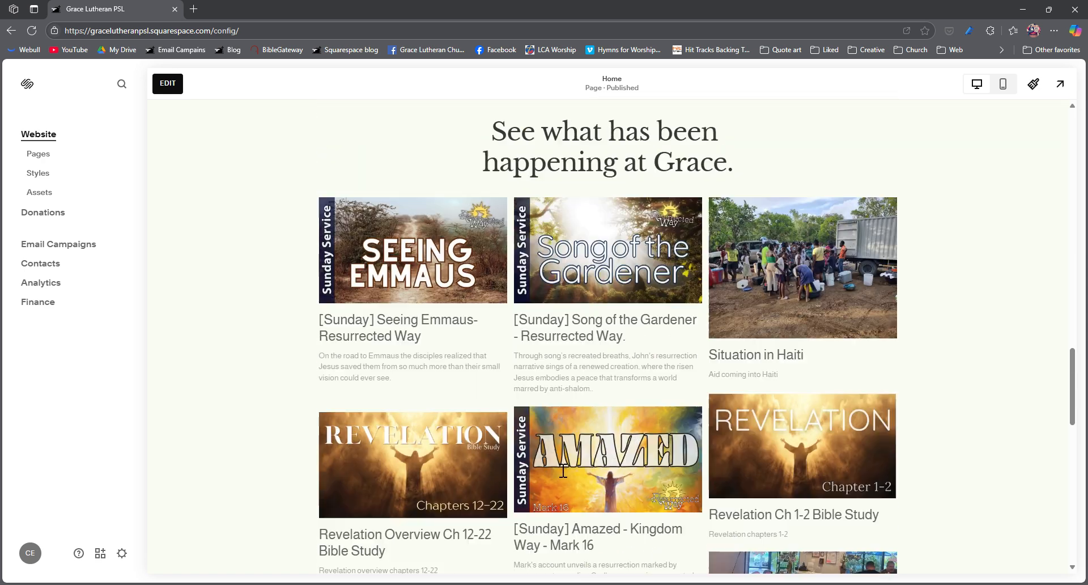
{"action": "scroll", "coordinate": [563, 470], "scroll_direction": "up", "scroll_amount": 6}
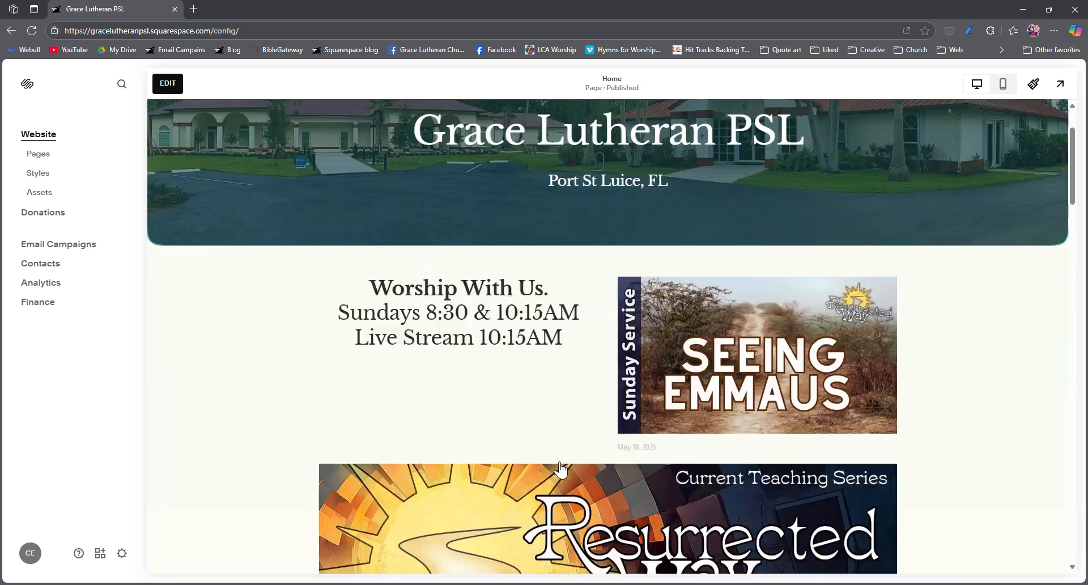
- Open the Kids page from the home page and look through its text and related blog posts
{"action": "scroll", "coordinate": [559, 468], "scroll_direction": "down", "scroll_amount": 5}
{"action": "scroll", "coordinate": [559, 468], "scroll_direction": "down", "scroll_amount": 5}
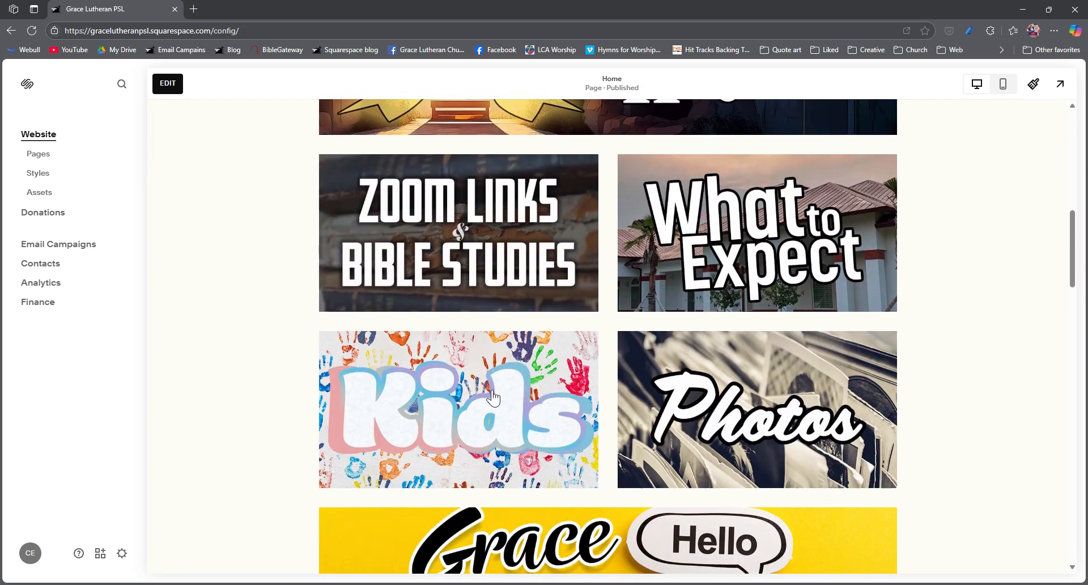
{"action": "left_click", "coordinate": [486, 391]}
{"action": "scroll", "coordinate": [486, 390], "scroll_direction": "down", "scroll_amount": 12}
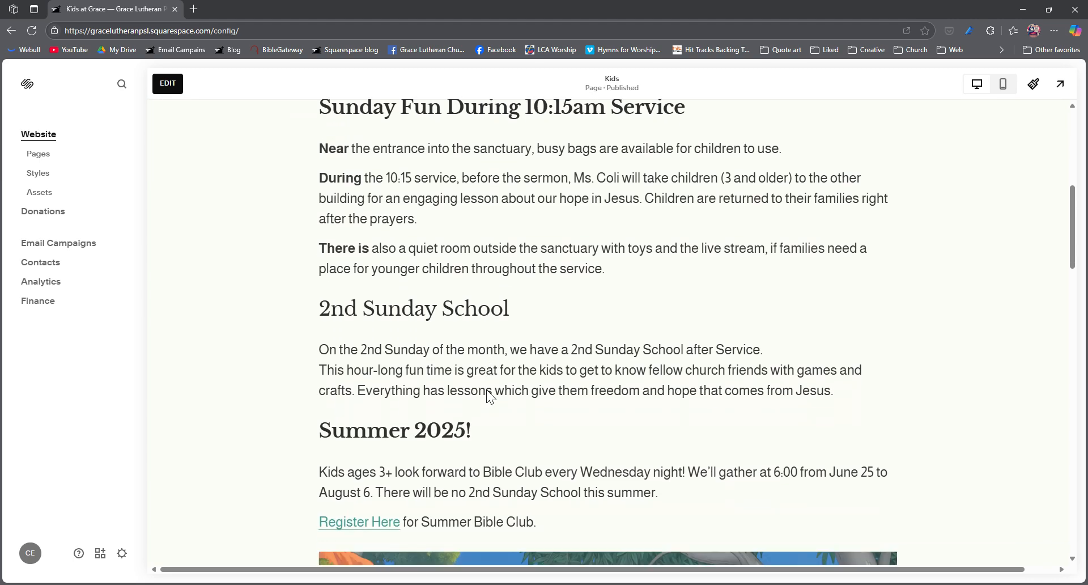
{"action": "scroll", "coordinate": [486, 391], "scroll_direction": "down", "scroll_amount": 3}
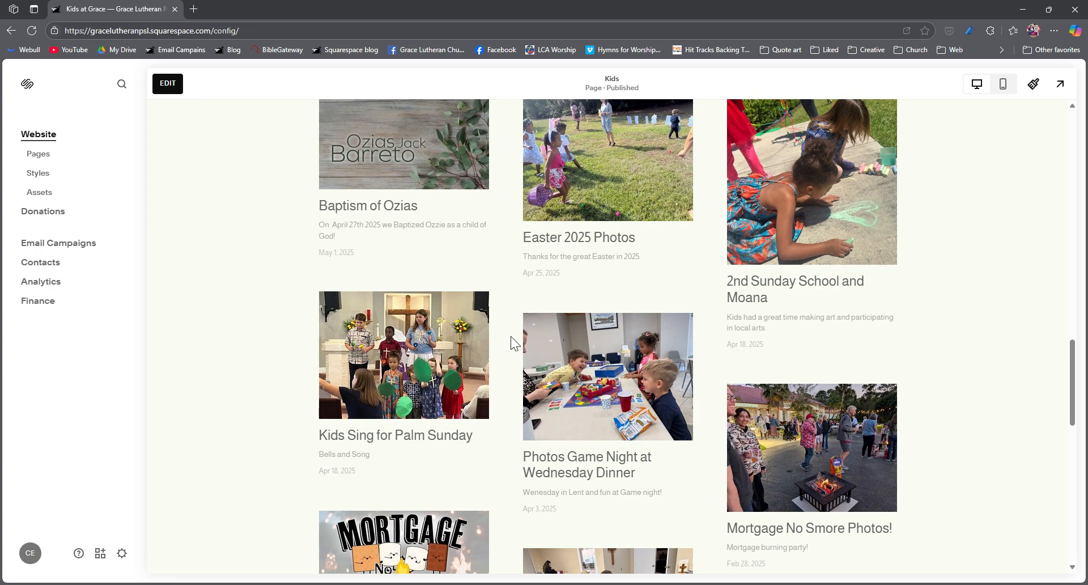
{"action": "scroll", "coordinate": [510, 341], "scroll_direction": "up", "scroll_amount": 15}
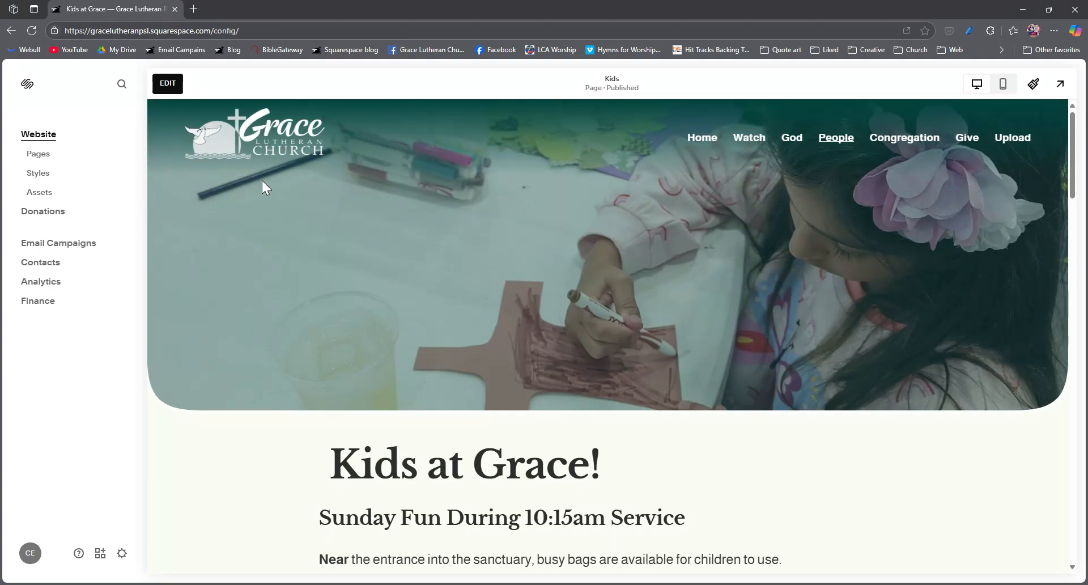
- Return to the site's home page and open the News blog among the not-linked pages
{"action": "left_click", "coordinate": [260, 131]}
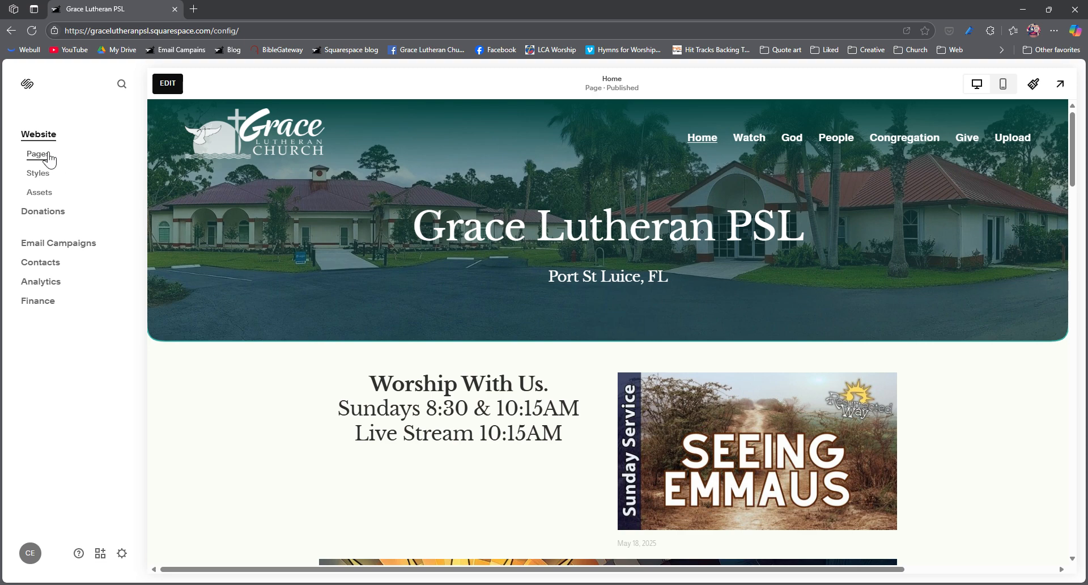
{"action": "left_click", "coordinate": [40, 155]}
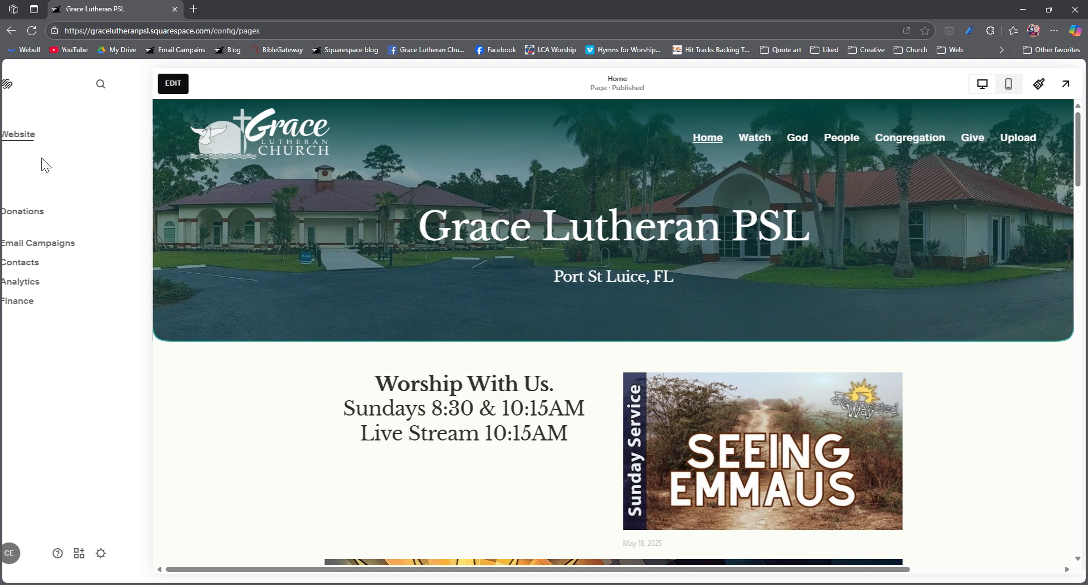
{"action": "scroll", "coordinate": [85, 276], "scroll_direction": "down", "scroll_amount": 10}
{"action": "scroll", "coordinate": [85, 276], "scroll_direction": "down", "scroll_amount": 3}
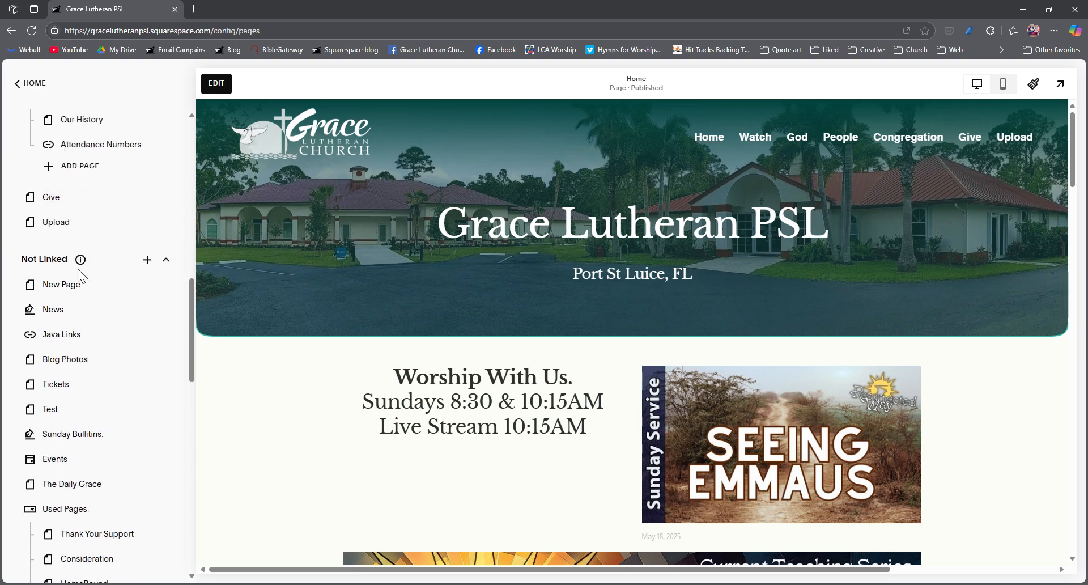
{"action": "left_click", "coordinate": [68, 315]}
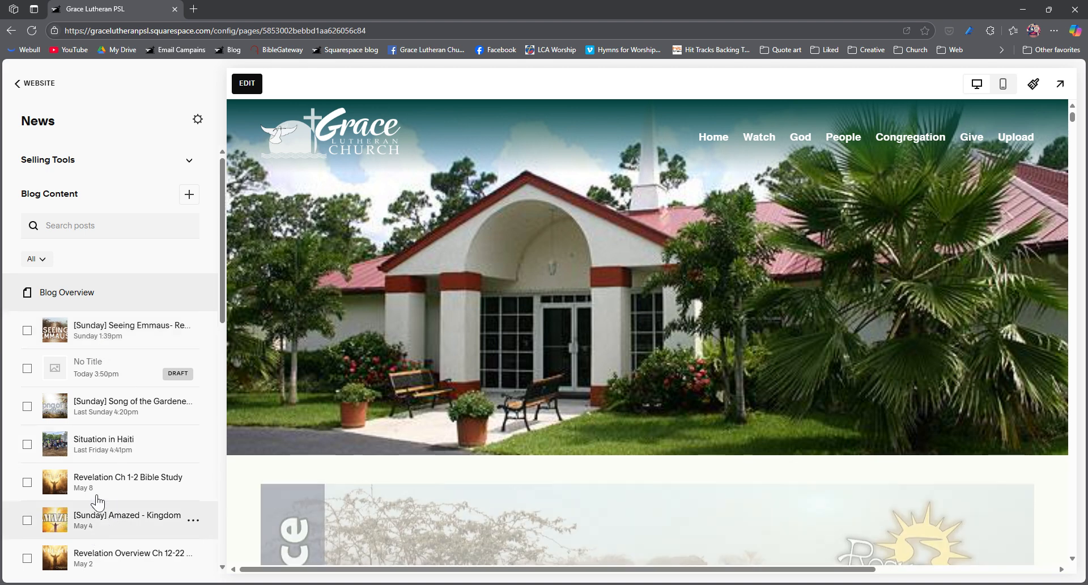
- Preview the "[Sunday] Amazed - Kingdom Way - Mark 16" and "[Sunday] Song of the Gardener - Resurrected Way." blog posts
{"action": "left_click", "coordinate": [105, 514]}
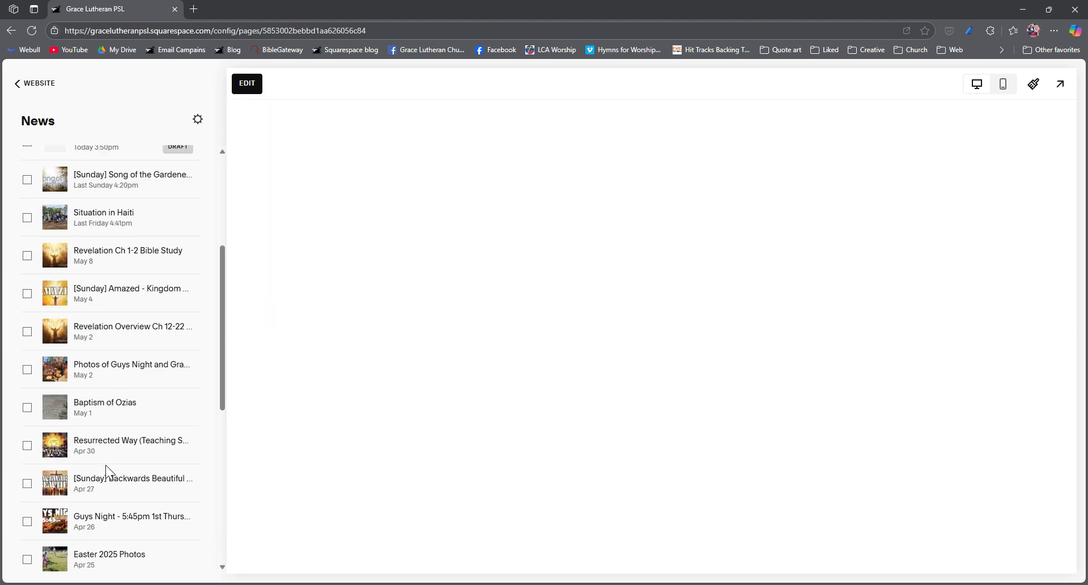
{"action": "scroll", "coordinate": [108, 472], "scroll_direction": "up", "scroll_amount": 5}
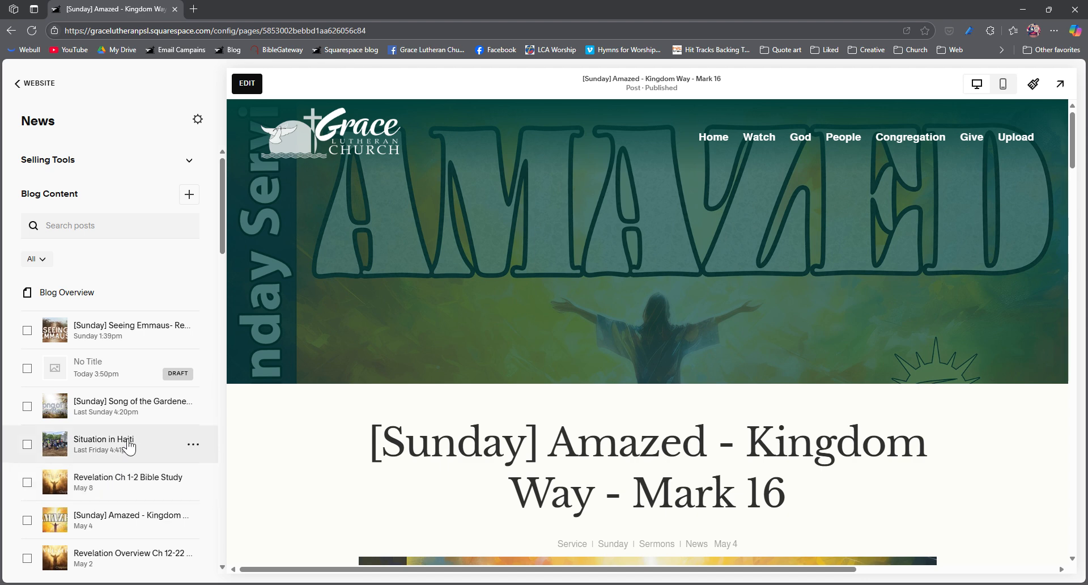
{"action": "left_click", "coordinate": [118, 414]}
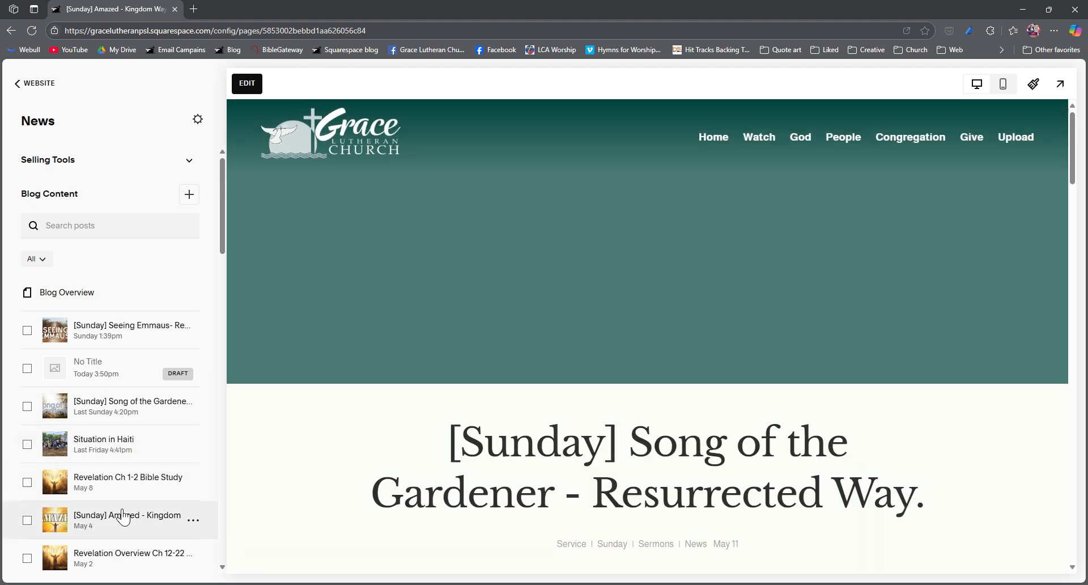
{"action": "left_click", "coordinate": [108, 522]}
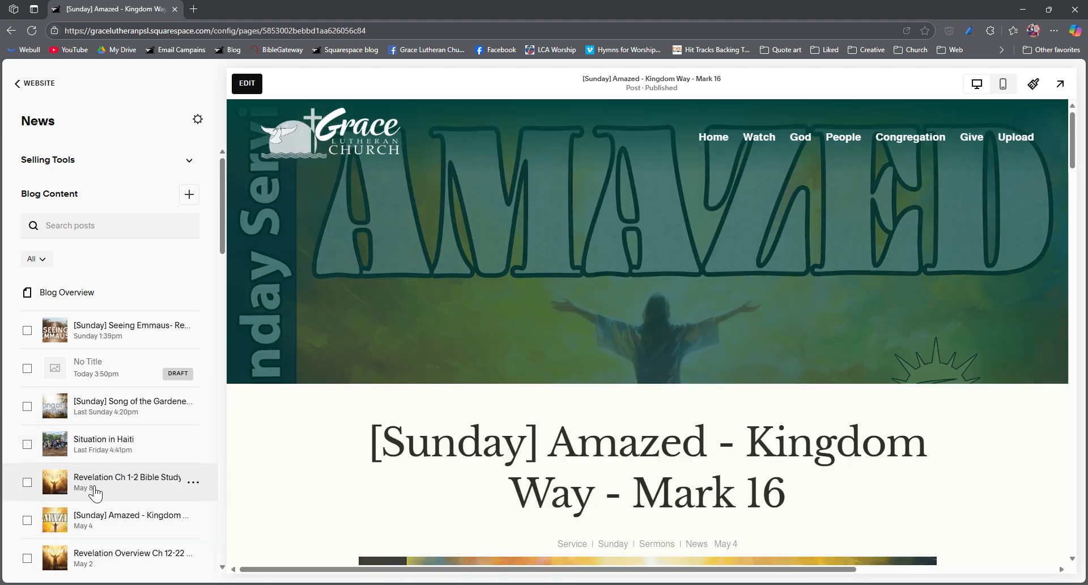
- Duplicate the "[Sunday] Song of the Gardener - Resurrected Way." post in the News blog
{"action": "left_click", "coordinate": [130, 413]}
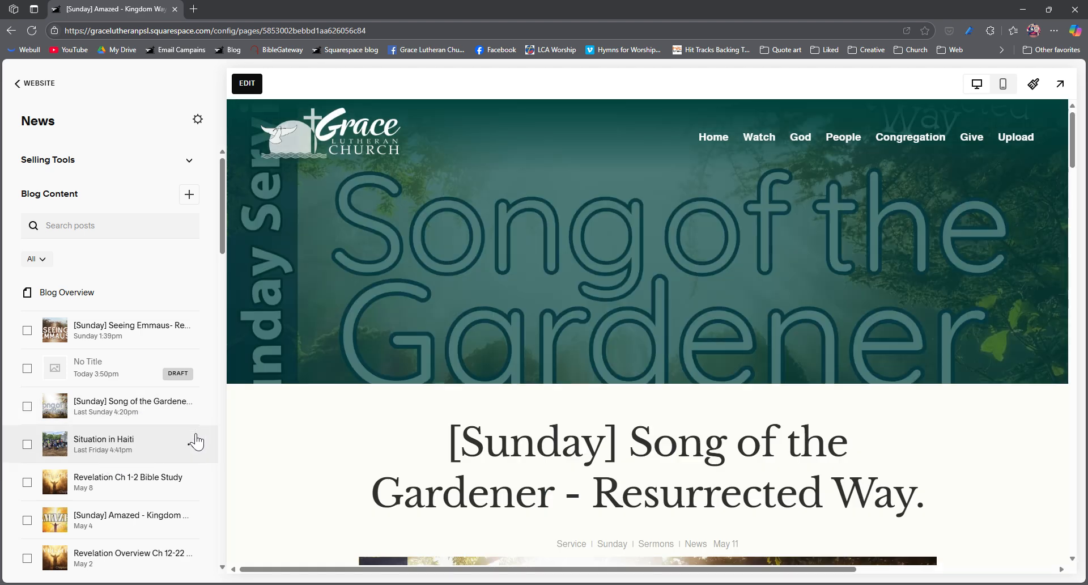
{"action": "left_click", "coordinate": [193, 405]}
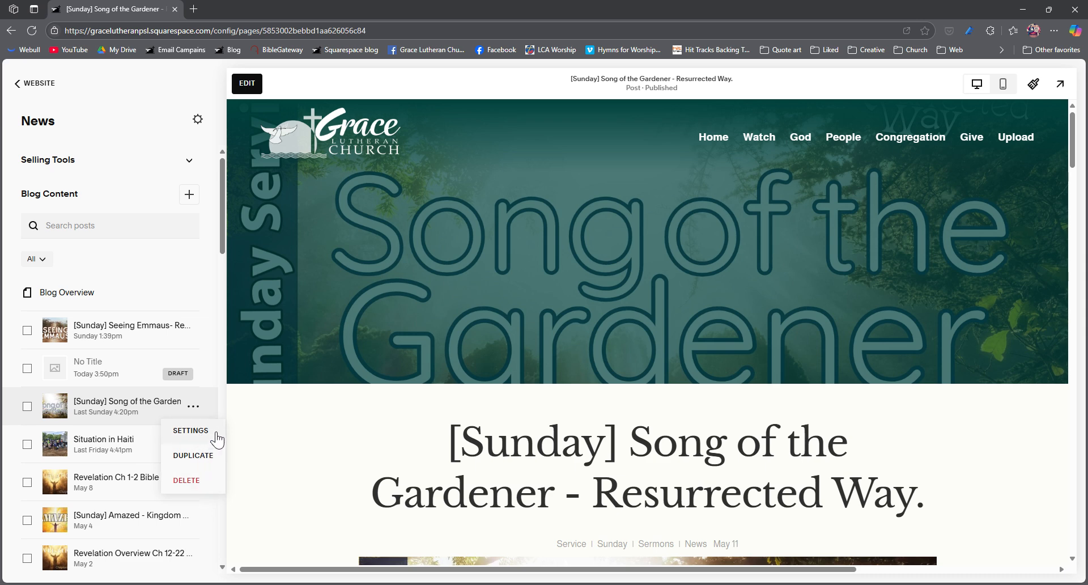
{"action": "left_click", "coordinate": [200, 460]}
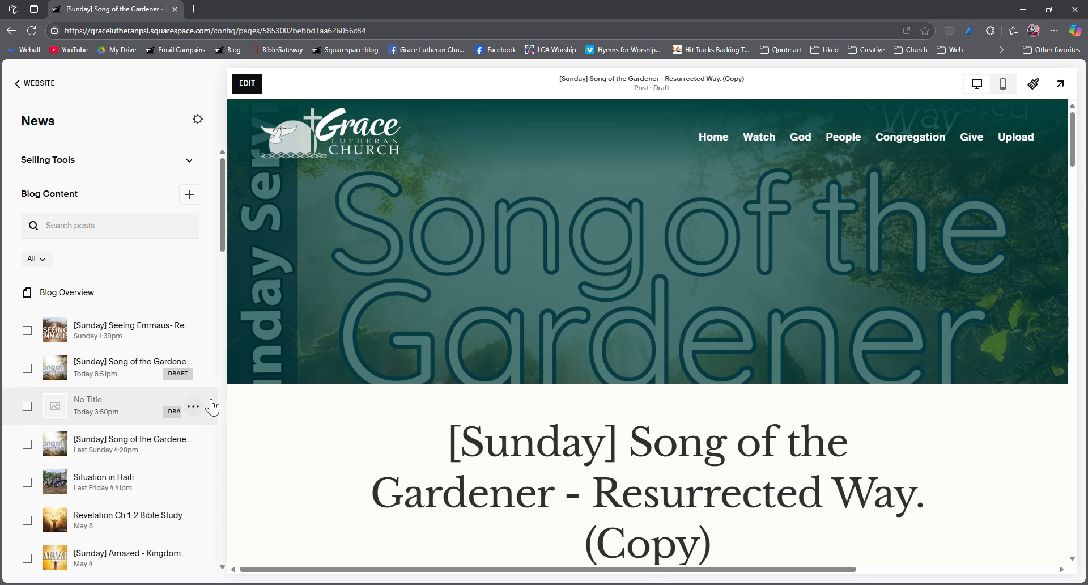
- Edit the duplicated post, replacing "Song of the Gardener" in its title with a first name followed by "is Gone Seeing Emmaus"
{"action": "left_click", "coordinate": [247, 84]}
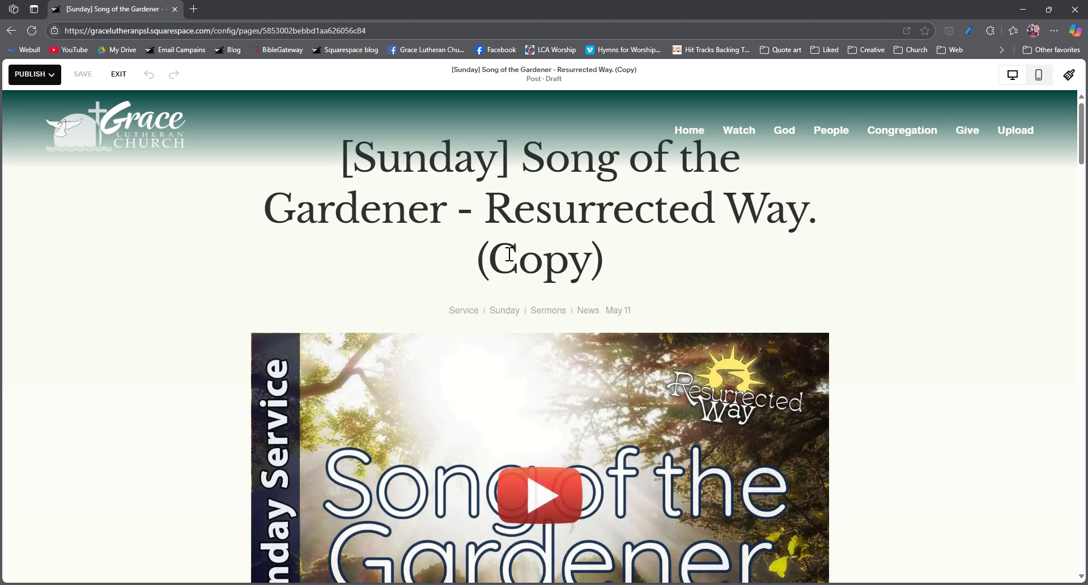
{"action": "left_click_drag", "start_coordinate": [454, 222], "coordinate": [561, 178]}
{"action": "type", "text": "Cris is Gon"}
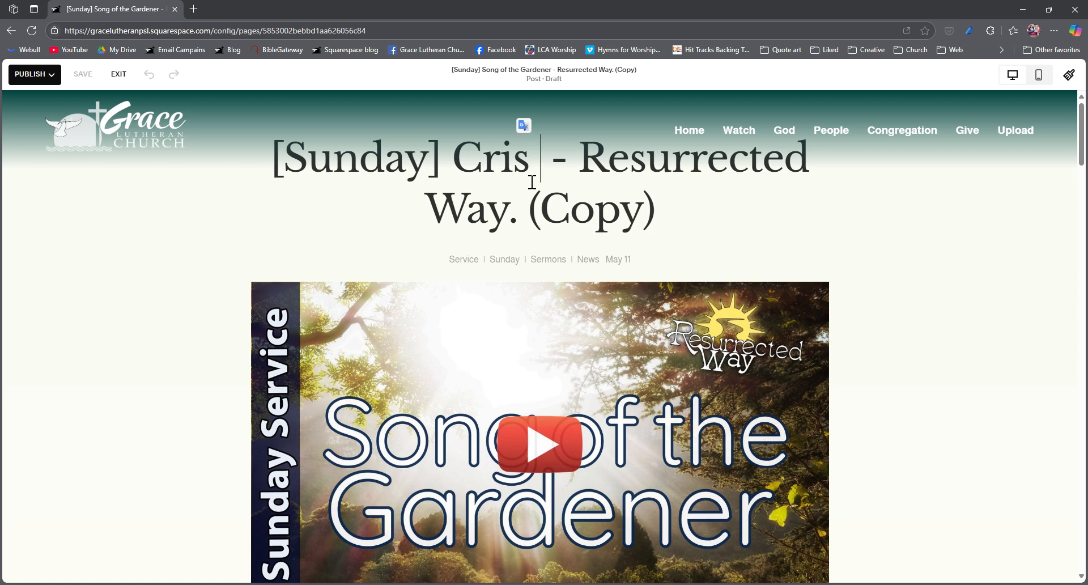
{"action": "type", "text": "e Seei"}
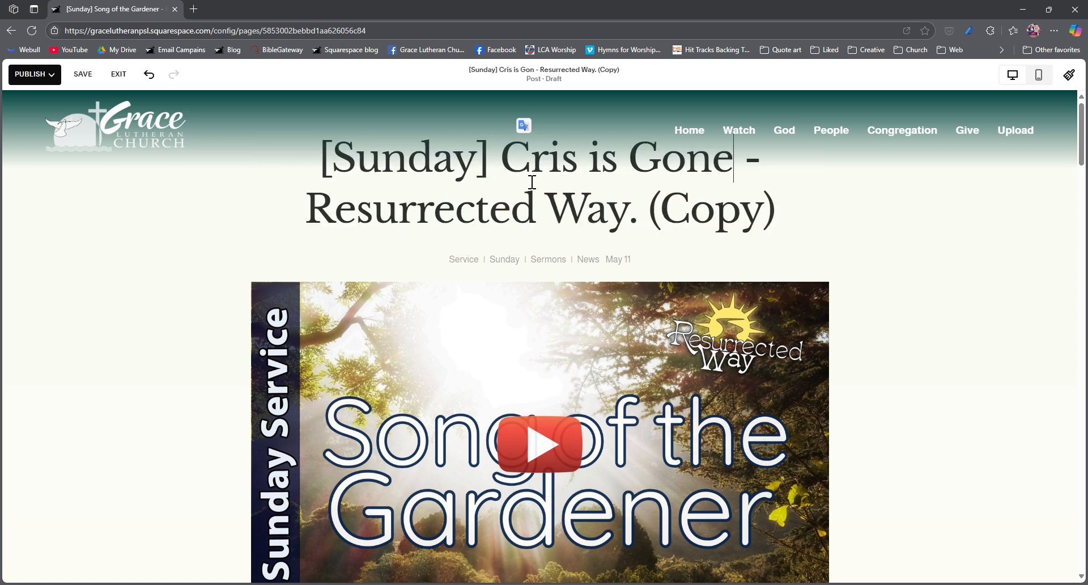
{"action": "type", "text": "ng Emmaus"}
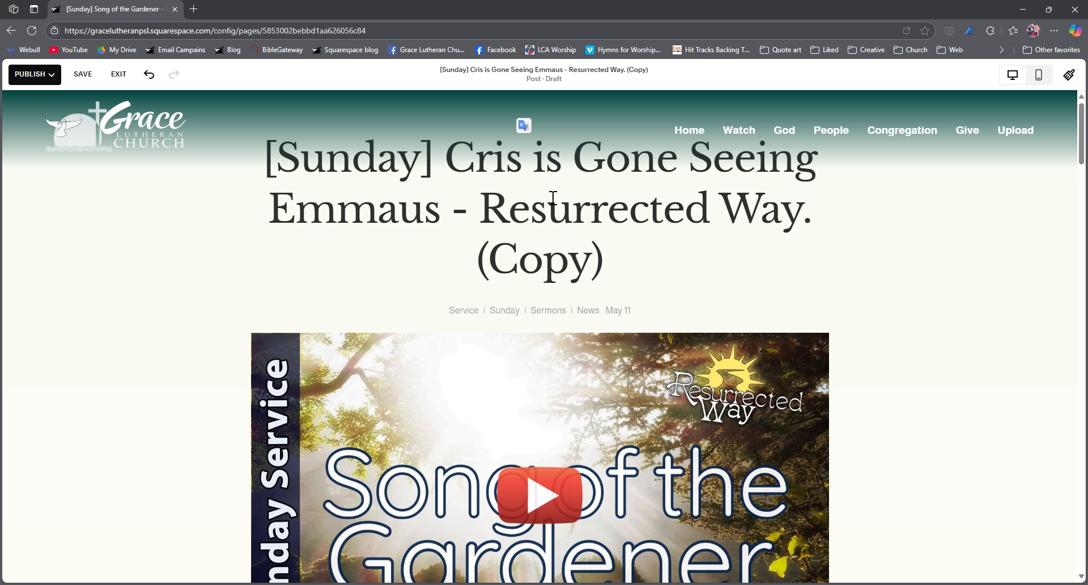
- Remove "(Copy)" and the period after "Resurrected Way" from the end of the post title
{"action": "left_click", "coordinate": [481, 272]}
{"action": "key", "text": "Delete"}
{"action": "key", "text": "Delete"}
{"action": "key", "text": "Delete"}
{"action": "key", "text": "Delete"}
{"action": "key", "text": "Delete"}
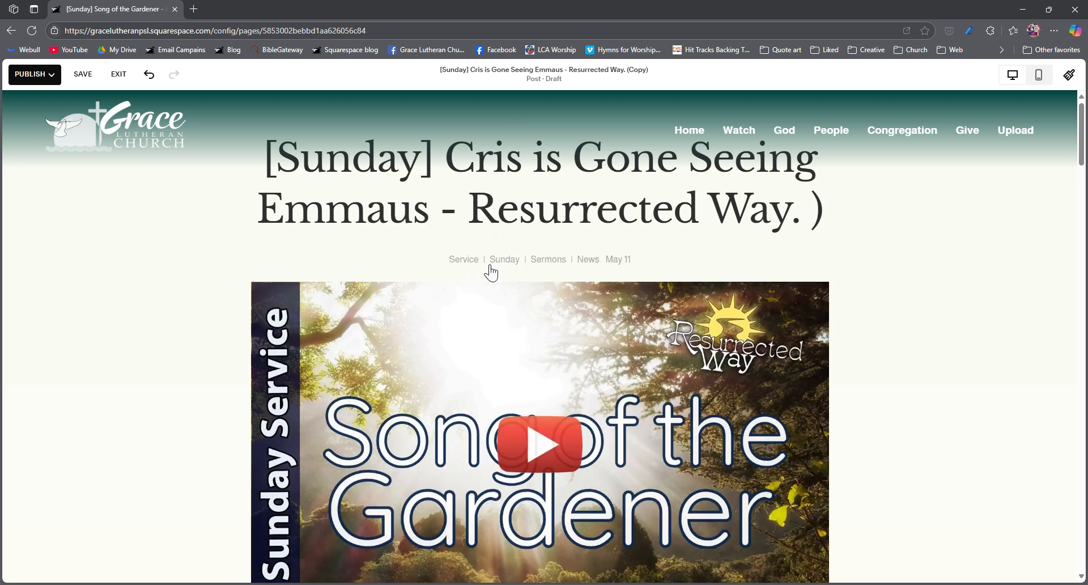
{"action": "key", "text": "Delete"}
{"action": "key", "text": "BackSpace"}
{"action": "key", "text": "BackSpace"}
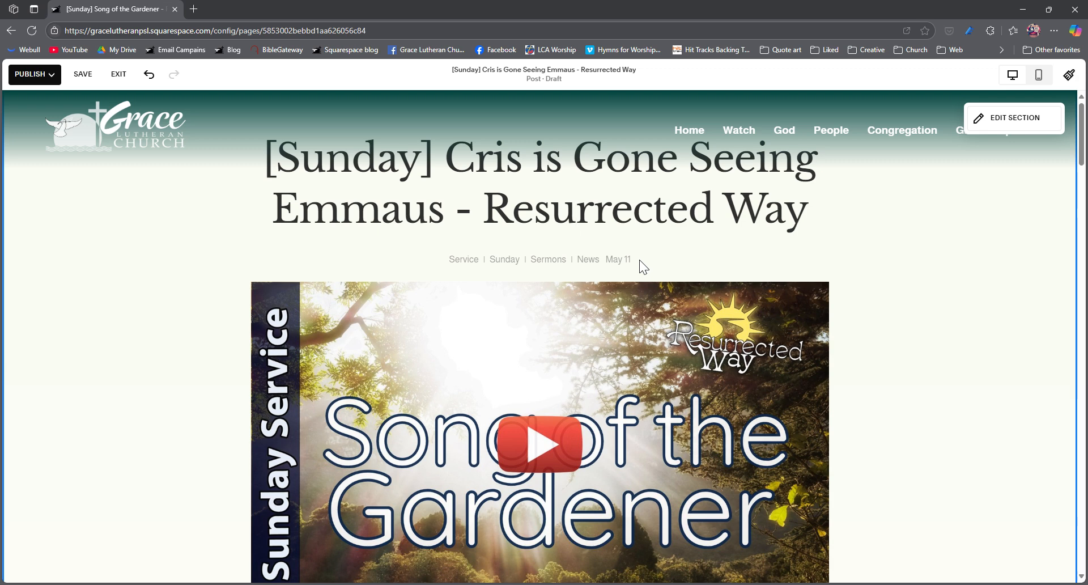
- Inspect the content settings of the Song of the Gardener image block, including its YouTube link, and close them
{"action": "scroll", "coordinate": [640, 259], "scroll_direction": "down", "scroll_amount": 2}
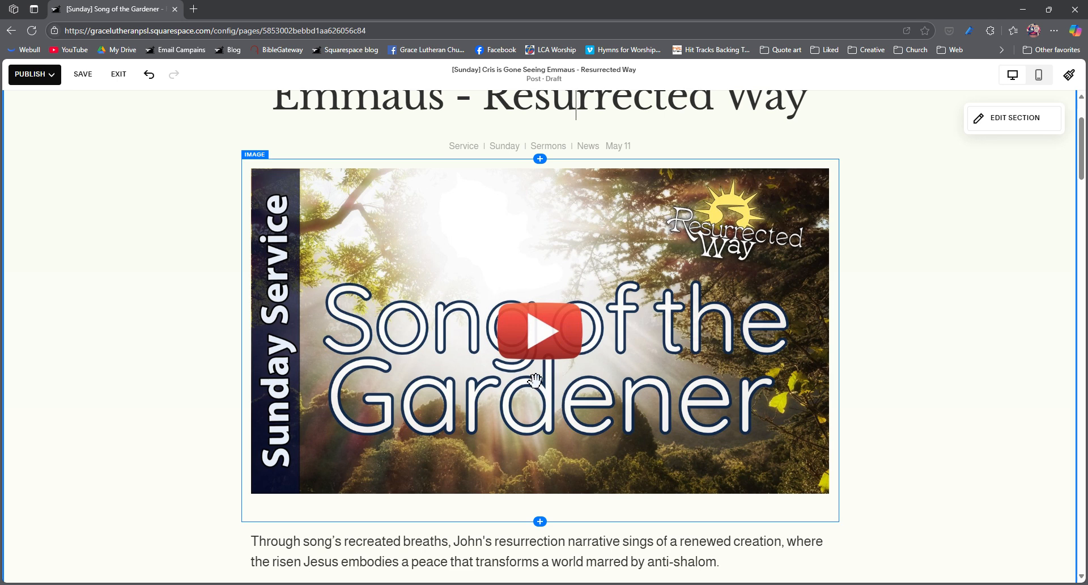
{"action": "left_click", "coordinate": [463, 282]}
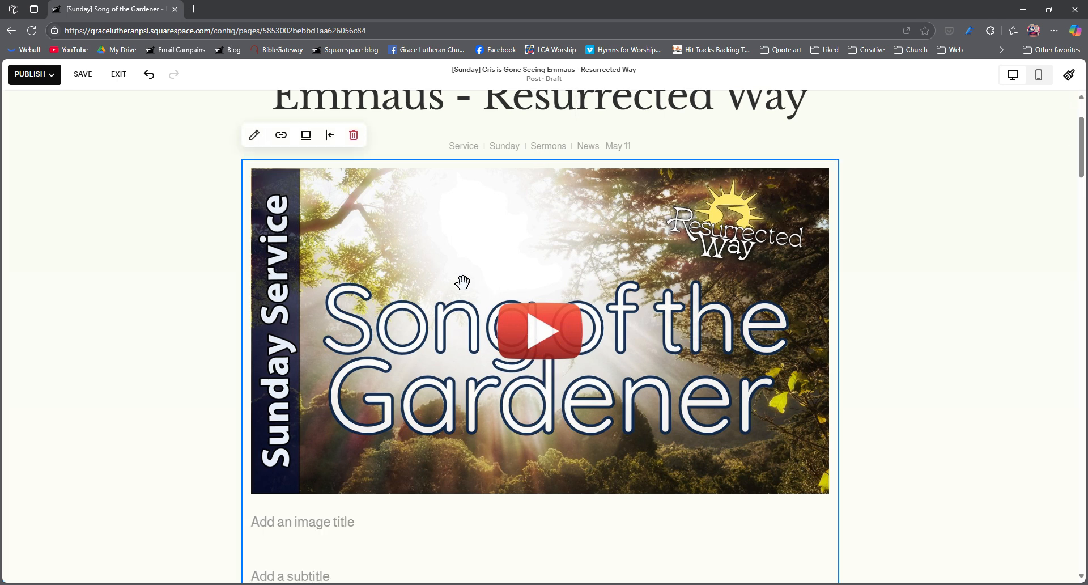
{"action": "left_click", "coordinate": [452, 273]}
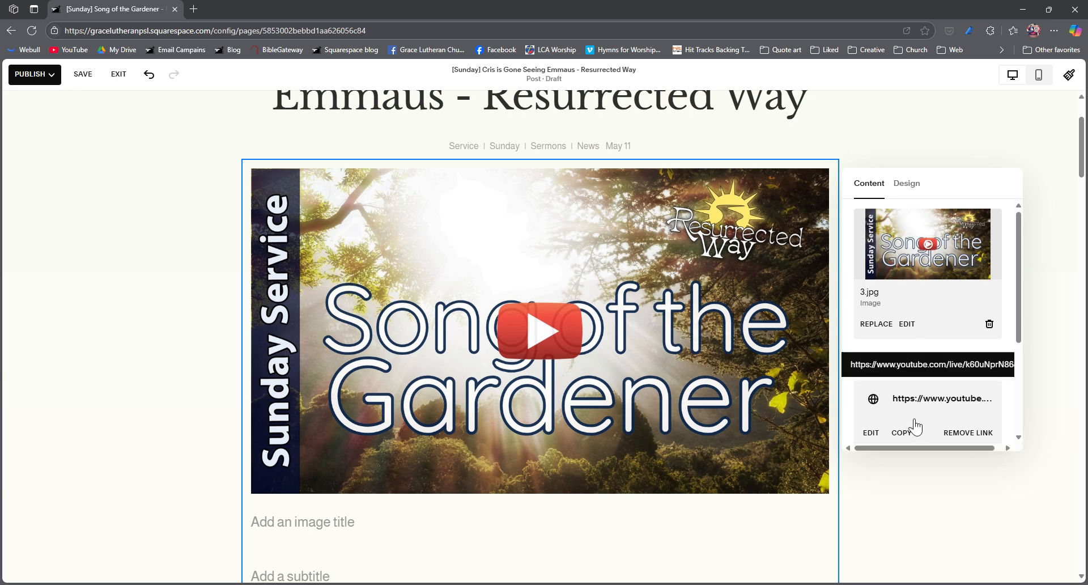
{"action": "left_click", "coordinate": [879, 470]}
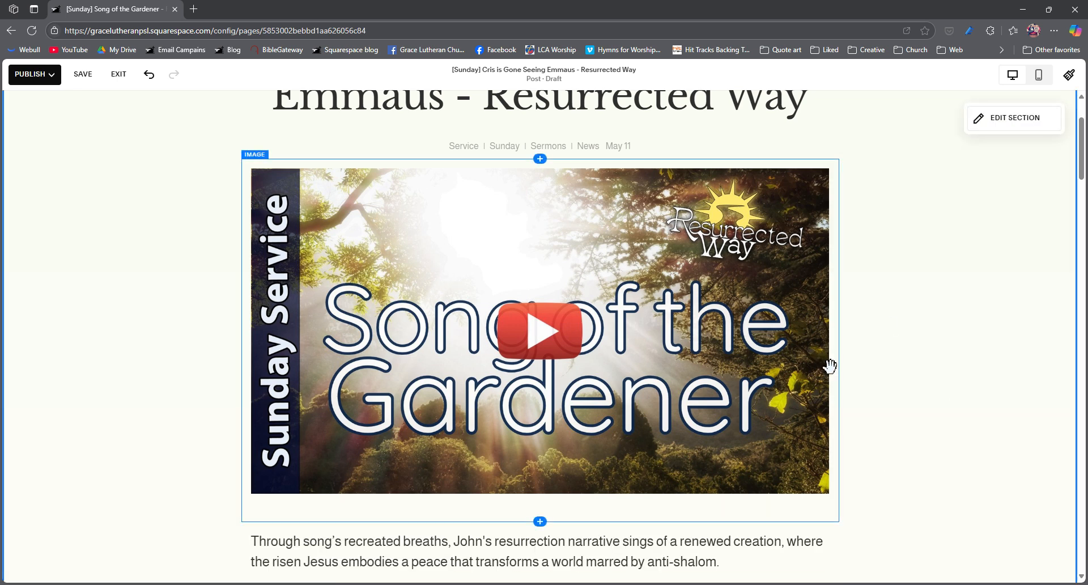
- Replace the Song of the Gardener banner image with the newest "Seeing Emmaus" play-button image, 3.jpg, from the image library
{"action": "left_click", "coordinate": [503, 289]}
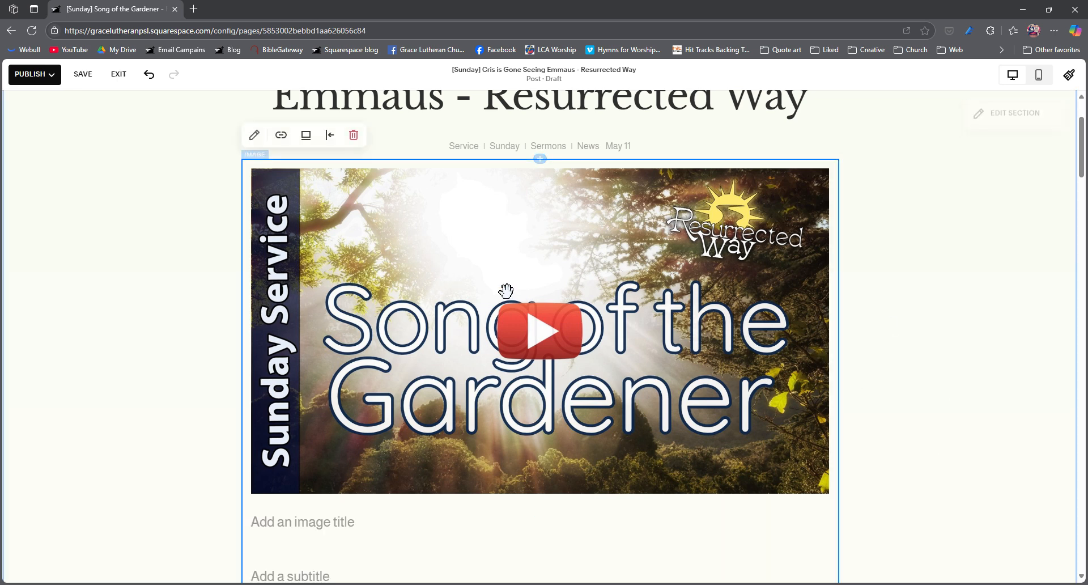
{"action": "left_click", "coordinate": [261, 137]}
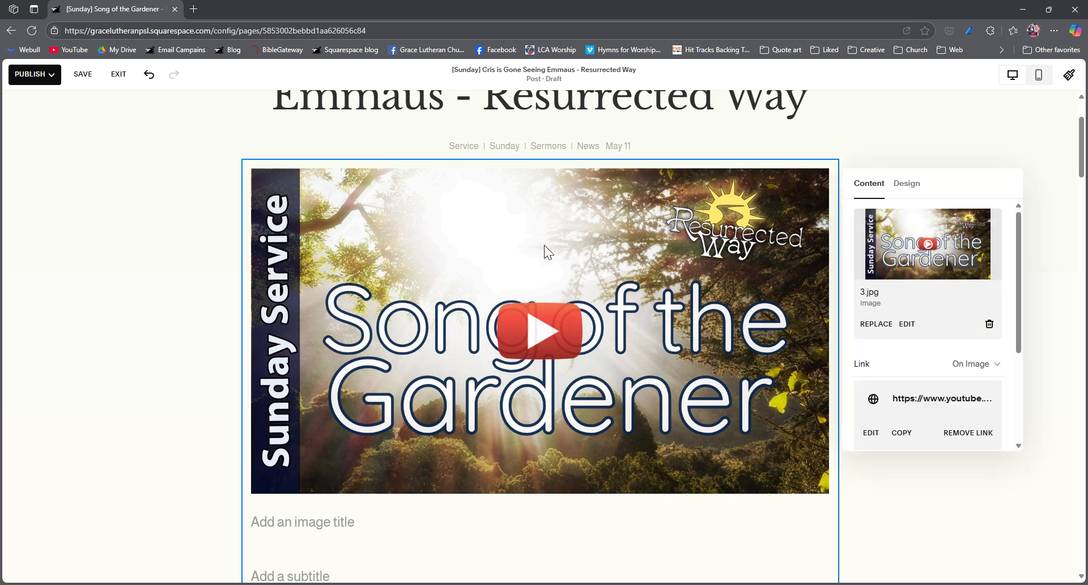
{"action": "left_click", "coordinate": [880, 327]}
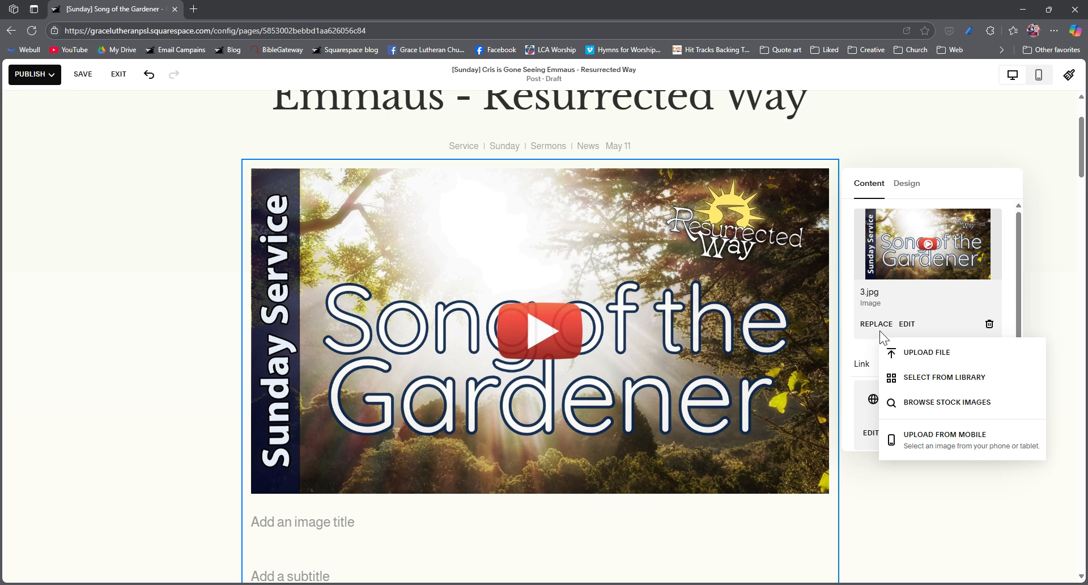
{"action": "left_click", "coordinate": [910, 353]}
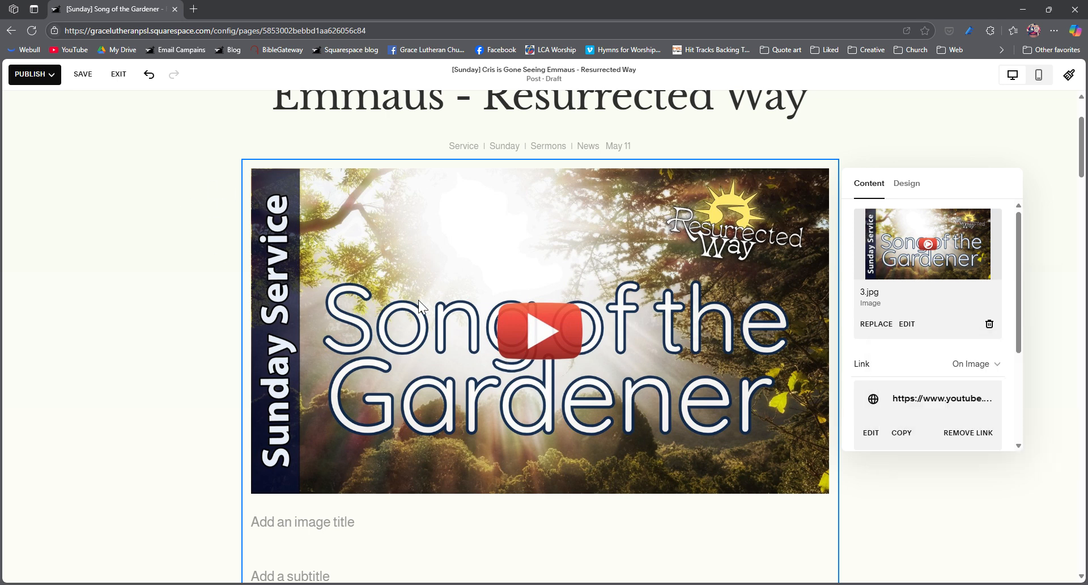
{"action": "left_click", "coordinate": [876, 325]}
{"action": "left_click", "coordinate": [940, 380]}
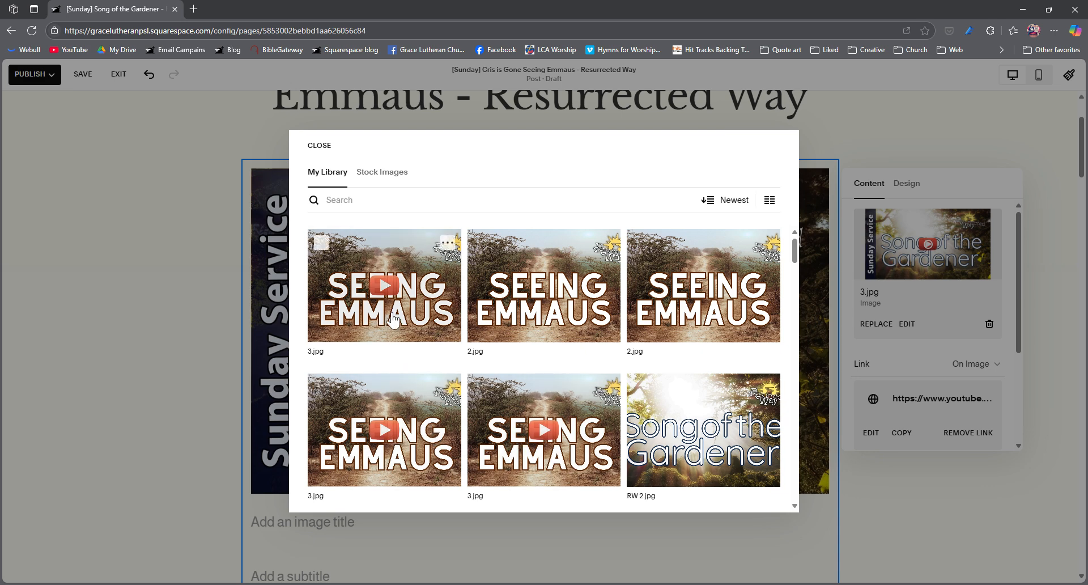
{"action": "left_click", "coordinate": [388, 290]}
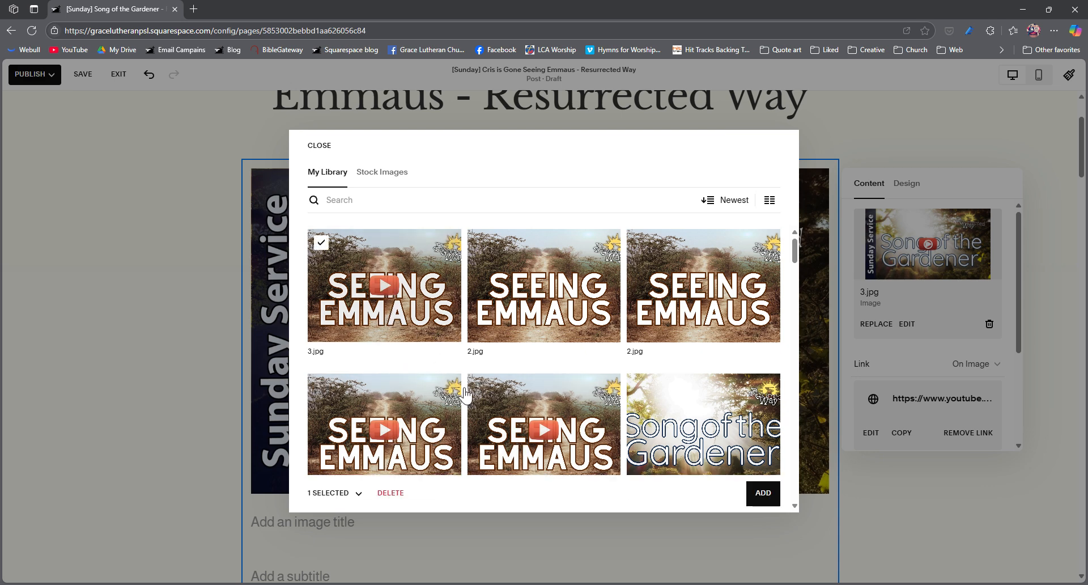
{"action": "left_click", "coordinate": [775, 497]}
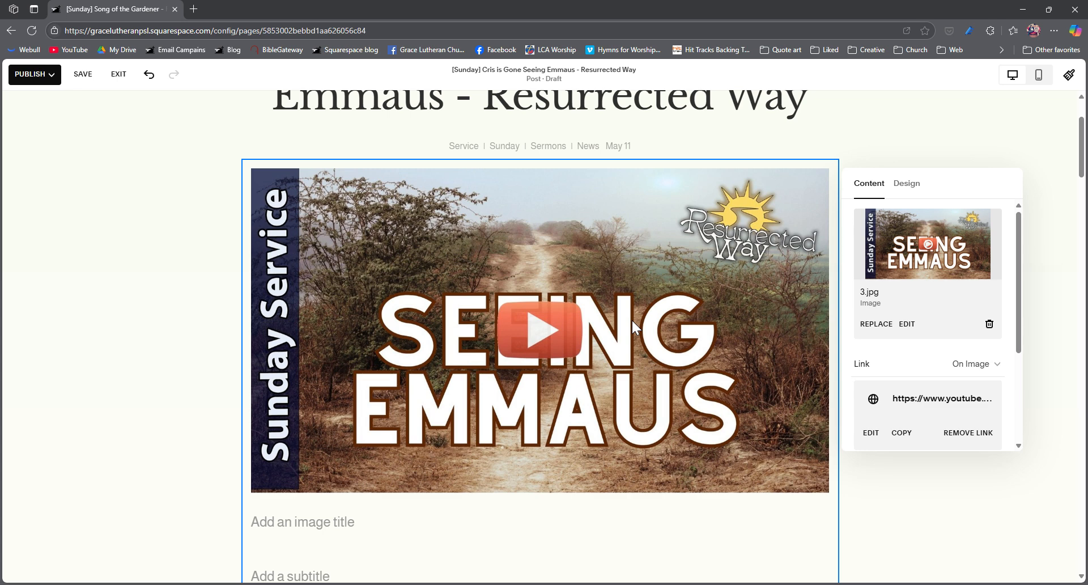
- Remove the banner image's existing link and attach the copied YouTube watch URL for the new service instead
{"action": "scroll", "coordinate": [571, 308], "scroll_direction": "down", "scroll_amount": 1}
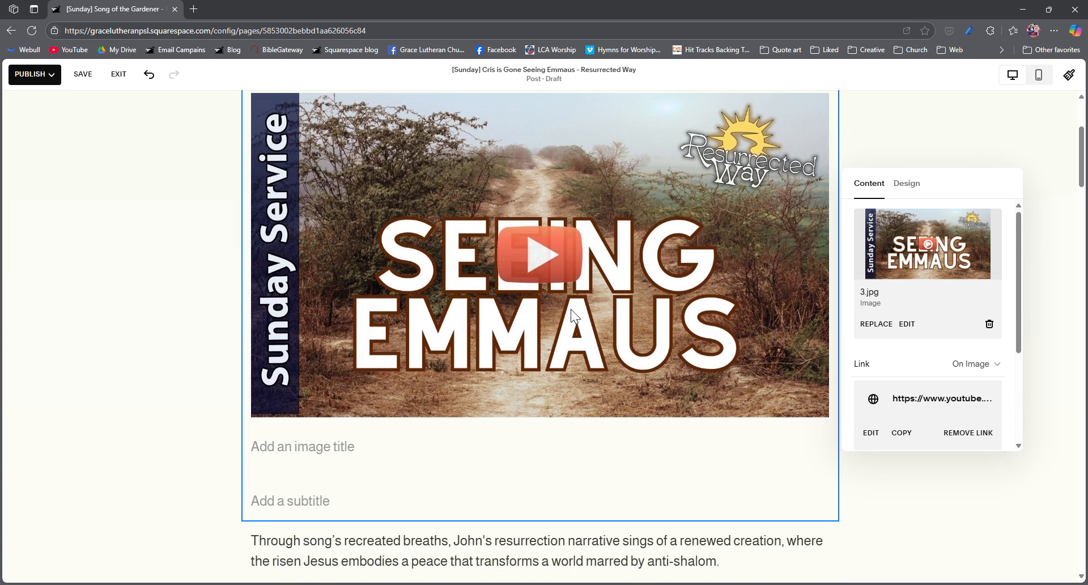
{"action": "scroll", "coordinate": [570, 309], "scroll_direction": "up", "scroll_amount": 1}
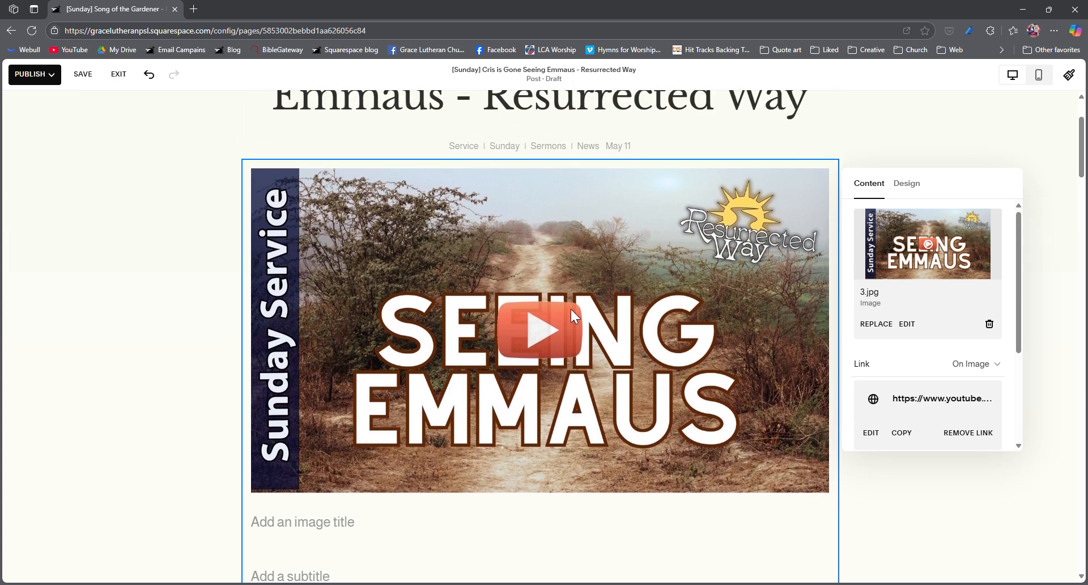
{"action": "scroll", "coordinate": [570, 308], "scroll_direction": "down", "scroll_amount": 1}
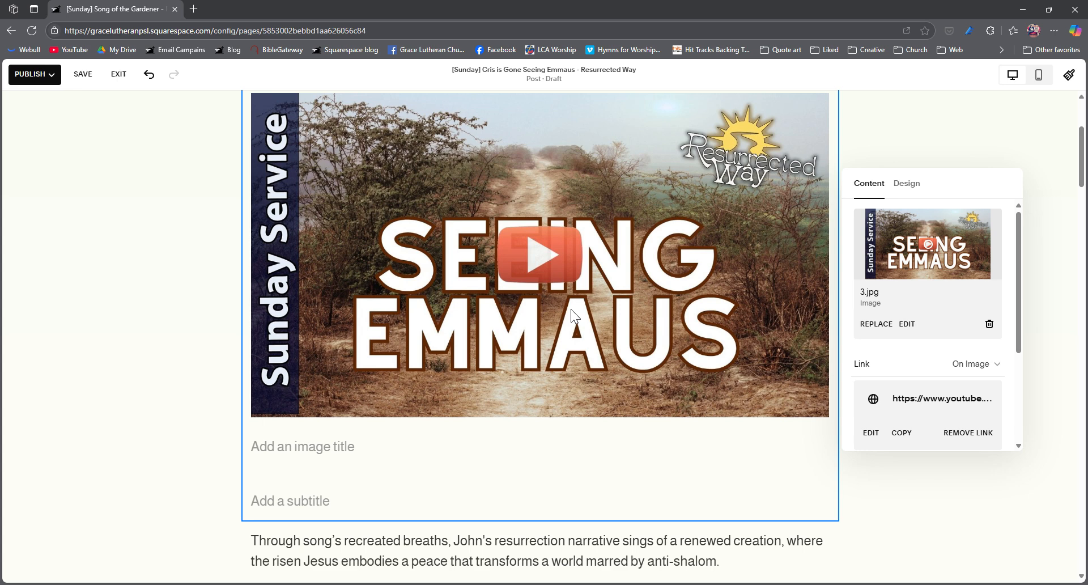
{"action": "scroll", "coordinate": [570, 308], "scroll_direction": "down", "scroll_amount": 1}
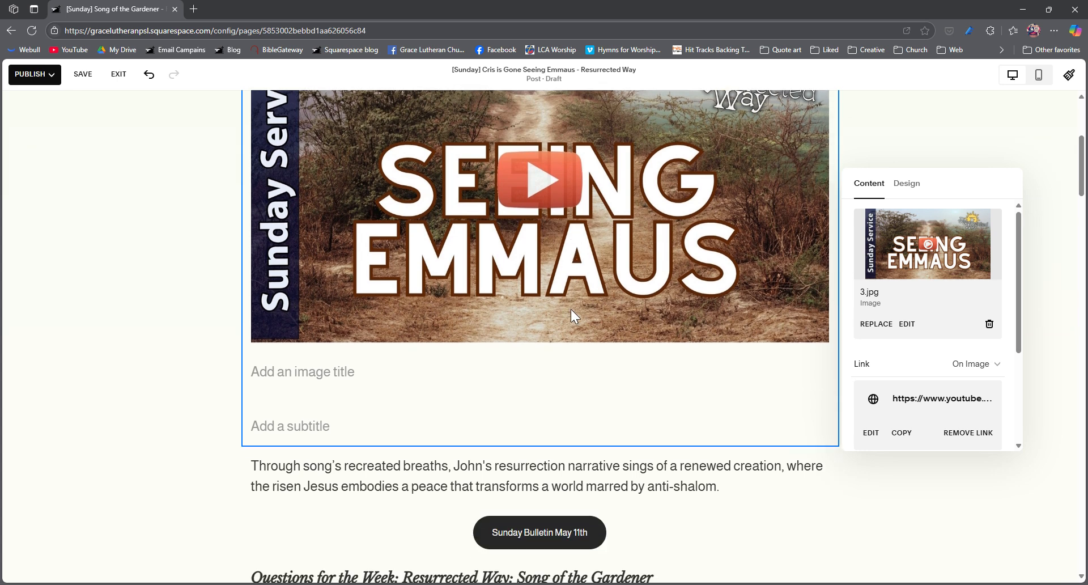
{"action": "scroll", "coordinate": [570, 308], "scroll_direction": "up", "scroll_amount": 1}
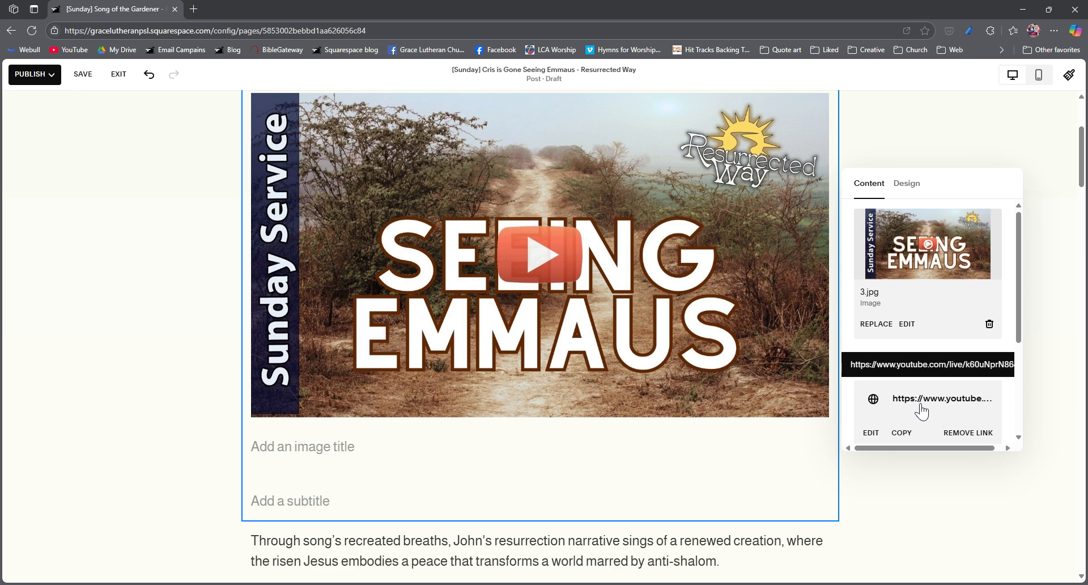
{"action": "left_click", "coordinate": [980, 434]}
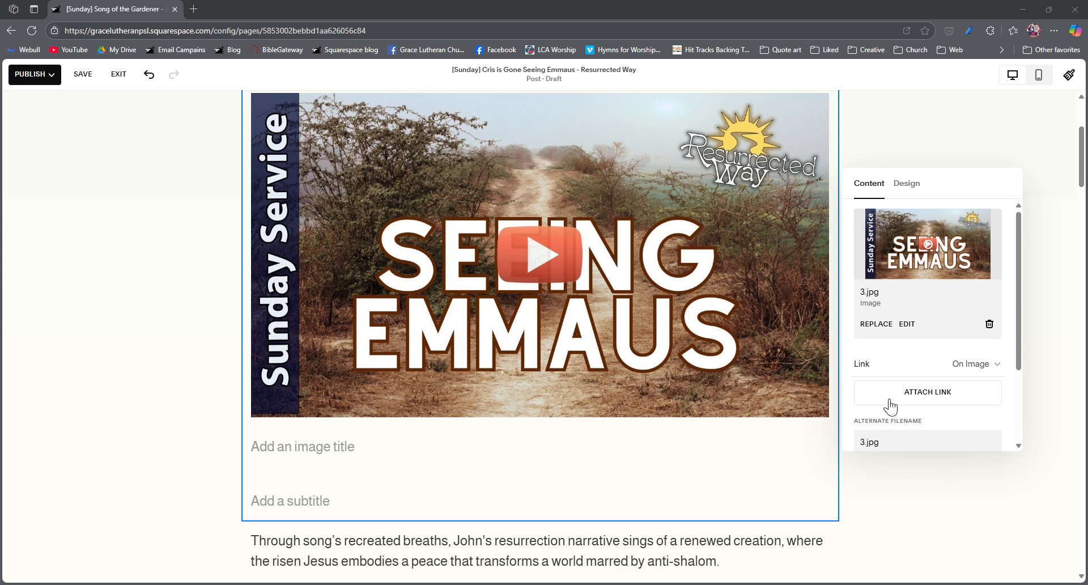
{"action": "left_click", "coordinate": [916, 400]}
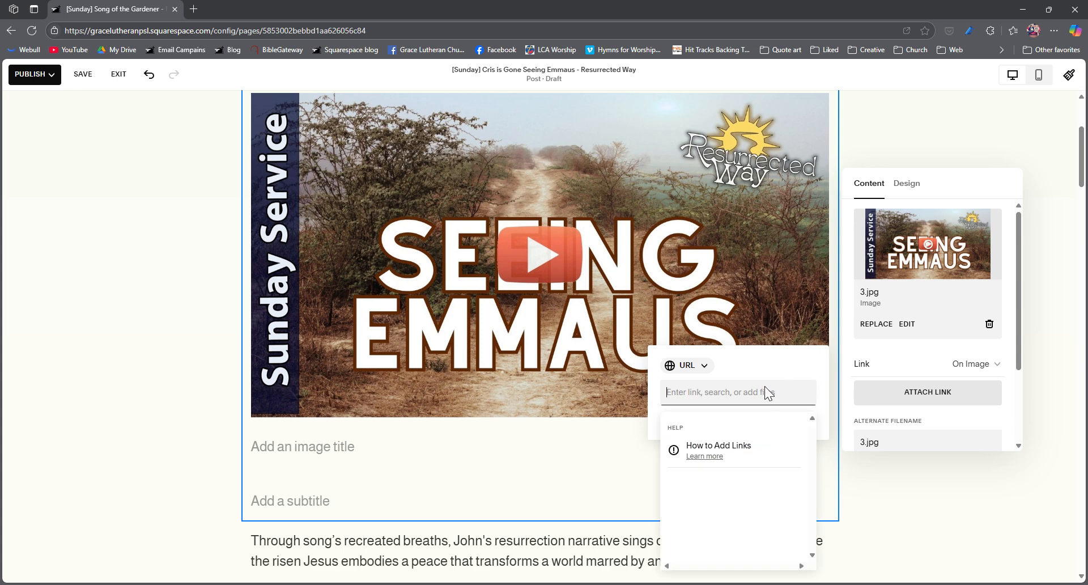
{"action": "key", "text": "ctrl+v"}
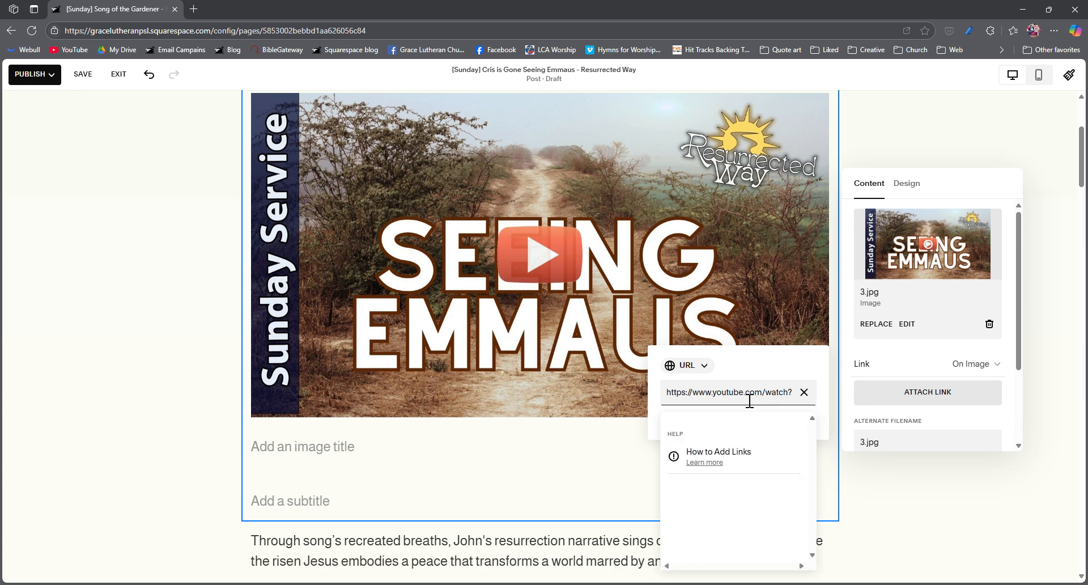
{"action": "key", "text": "Return"}
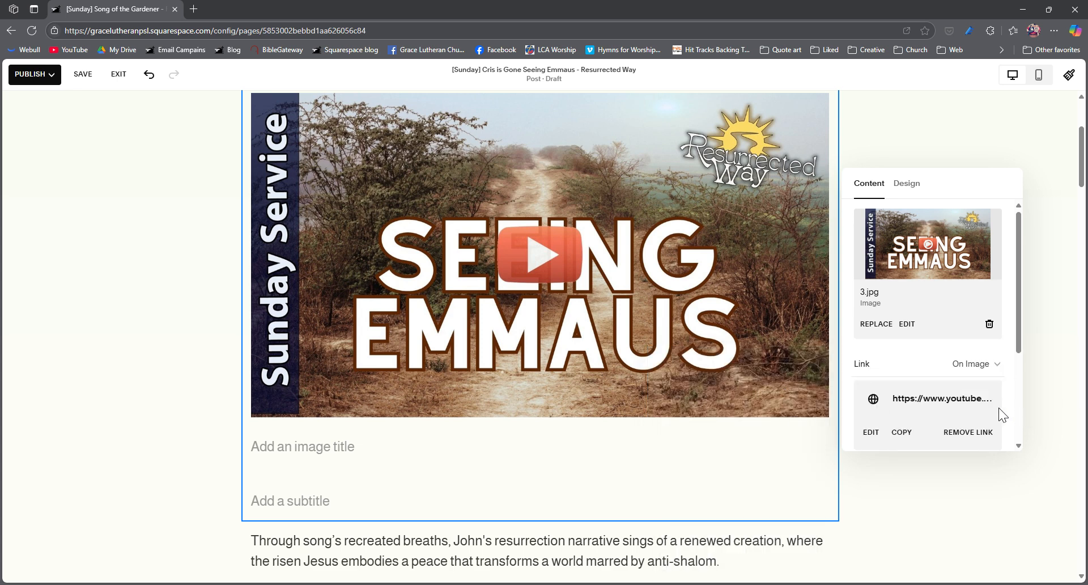
{"action": "left_click", "coordinate": [963, 481]}
- Change the summary to "On the road to Emmaus the disciples realized that Jesus saved them from so much more than their small vision could ever see."
{"action": "scroll", "coordinate": [488, 198], "scroll_direction": "down", "scroll_amount": 3}
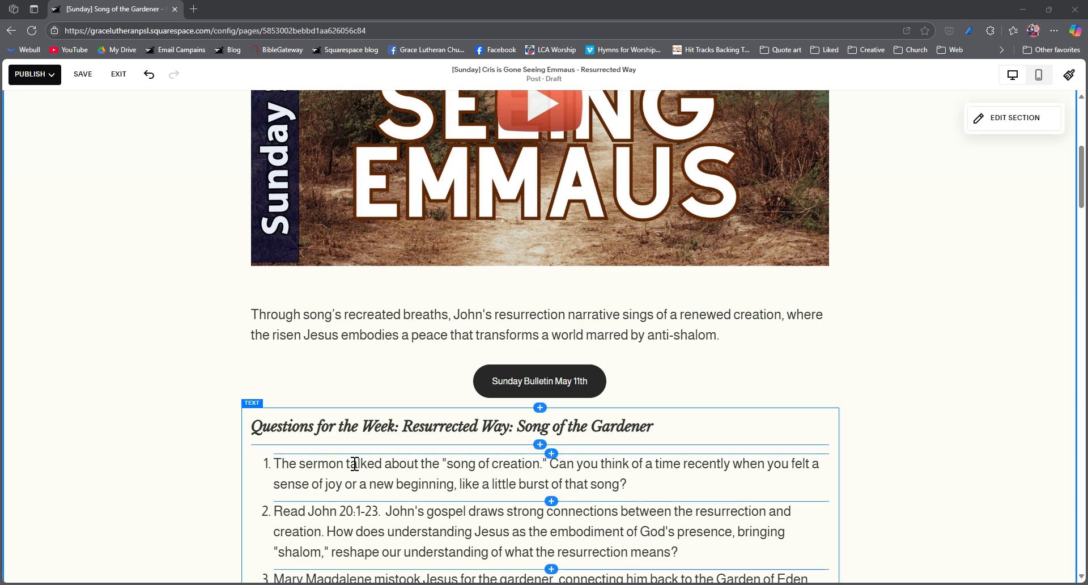
{"action": "left_click", "coordinate": [328, 354]}
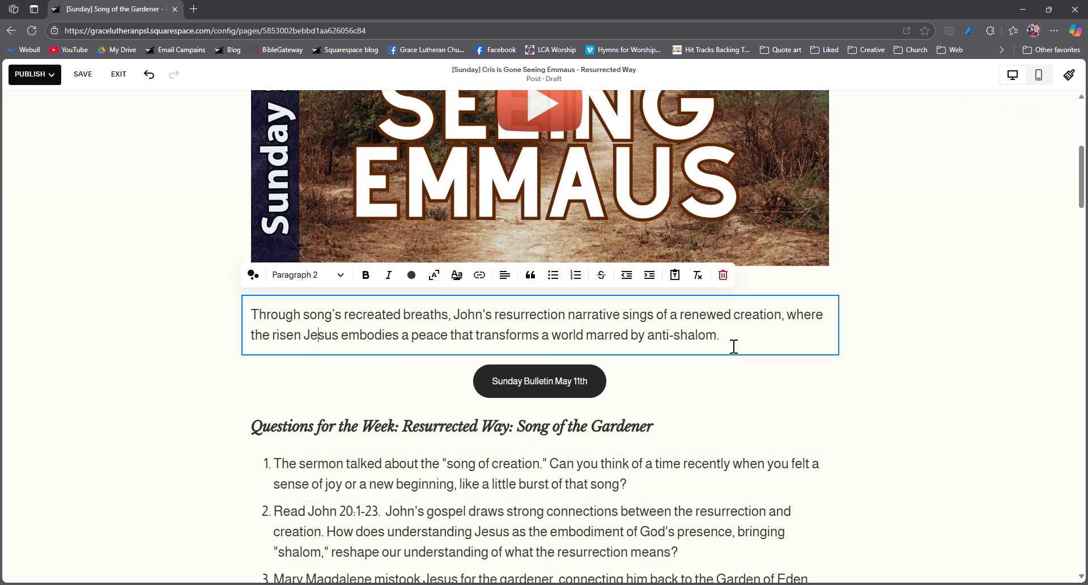
{"action": "left_click_drag", "start_coordinate": [731, 340], "coordinate": [239, 314]}
{"action": "type", "text": "On the road to Emmaus the disciples realized that Jesus saved them from so much more than their small vision could ever see."}
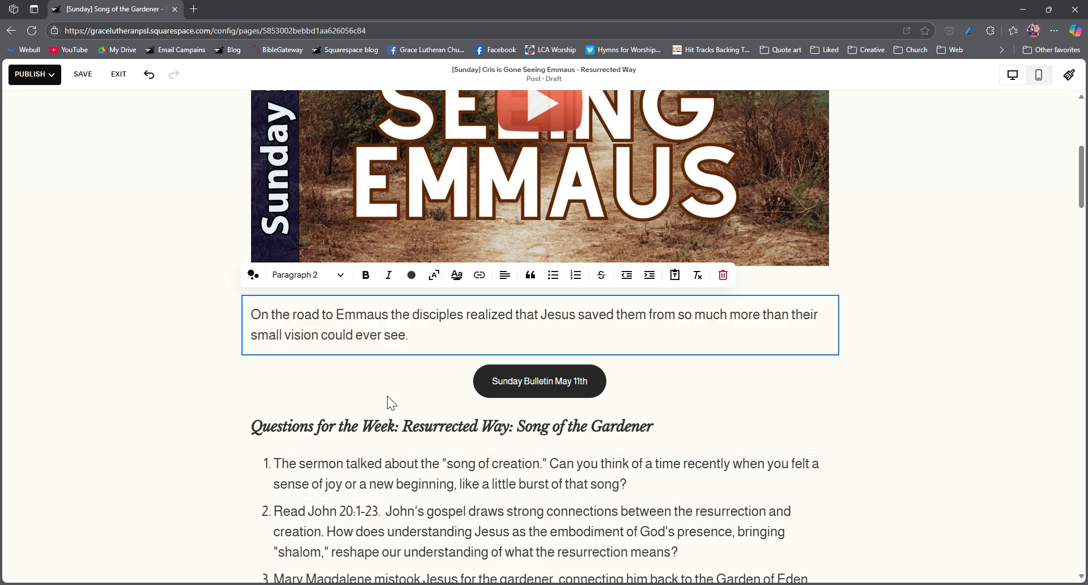
- Change the bulletin button's text to "Sunday Bulletin May 18th"
{"action": "left_click", "coordinate": [403, 378]}
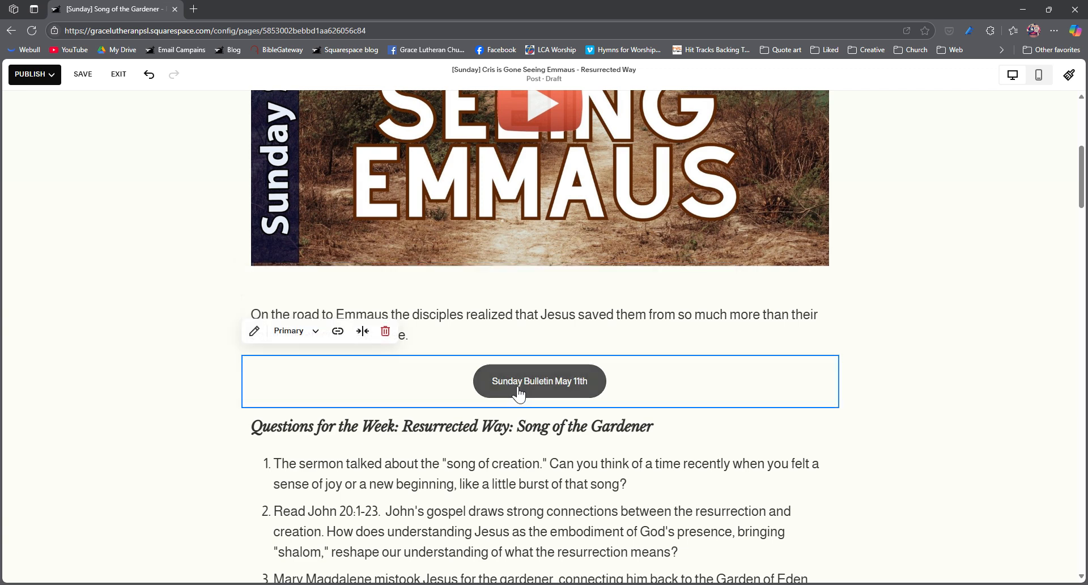
{"action": "left_click", "coordinate": [254, 331]}
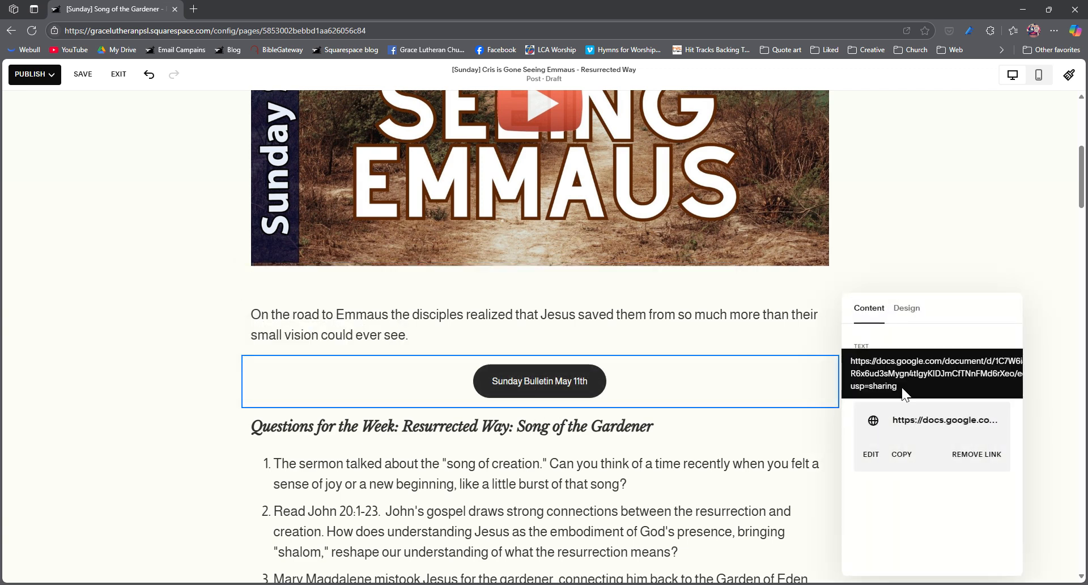
{"action": "left_click", "coordinate": [939, 364]}
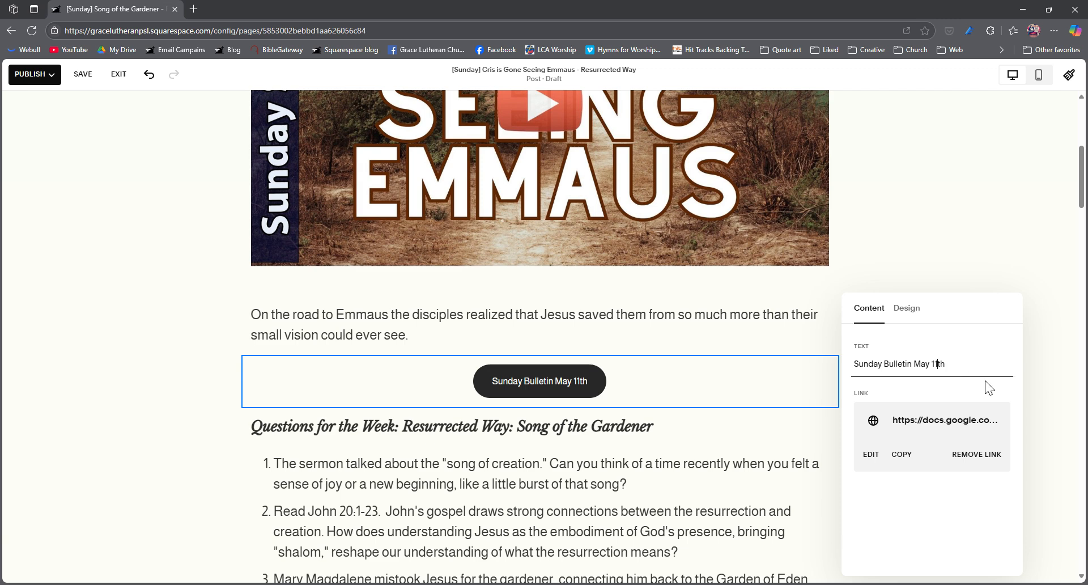
{"action": "key", "text": "Delete"}
{"action": "type", "text": "8"}
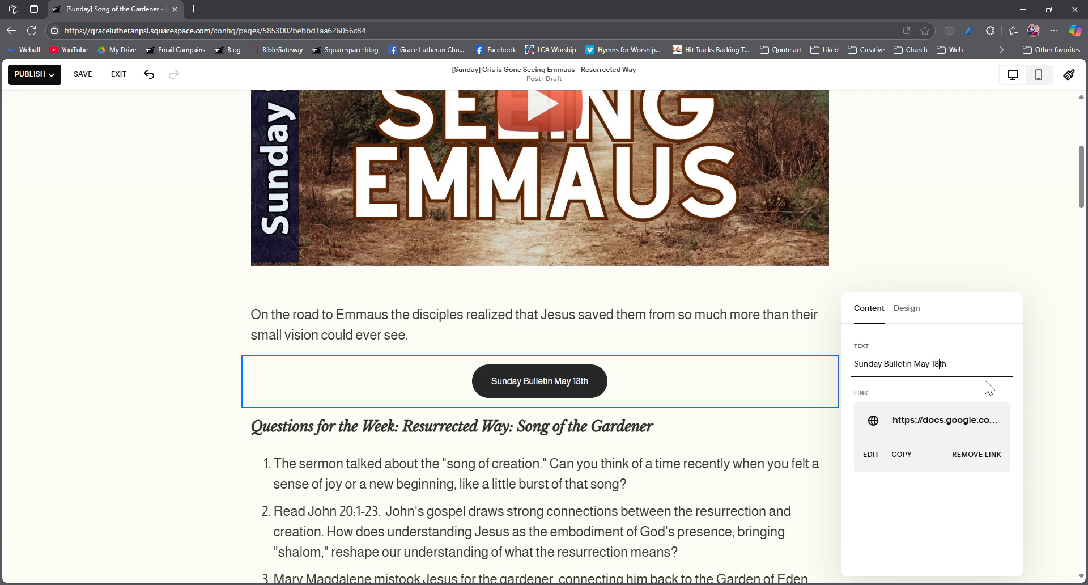
- Replace the bulletin button's link with the copied Google Docs URL of the new bulletin
{"action": "left_click", "coordinate": [976, 455]}
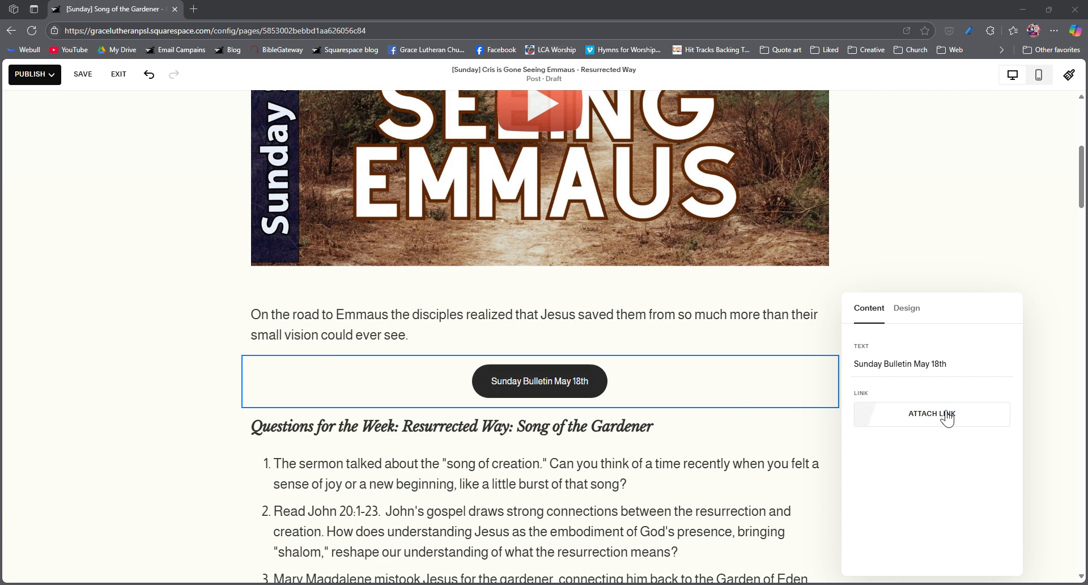
{"action": "left_click", "coordinate": [931, 420]}
{"action": "left_click", "coordinate": [742, 418]}
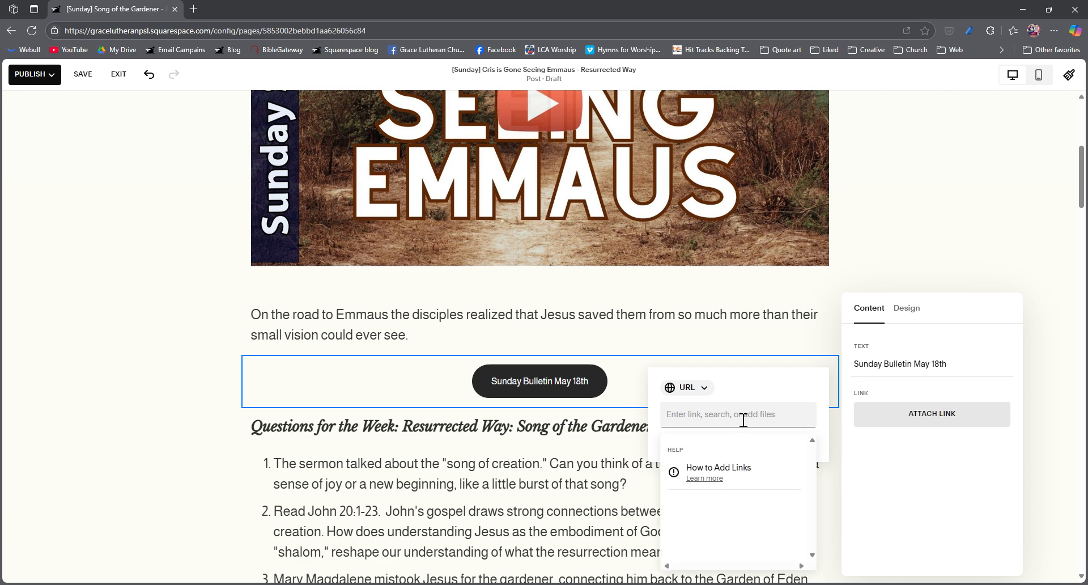
{"action": "key", "text": "ctrl+v"}
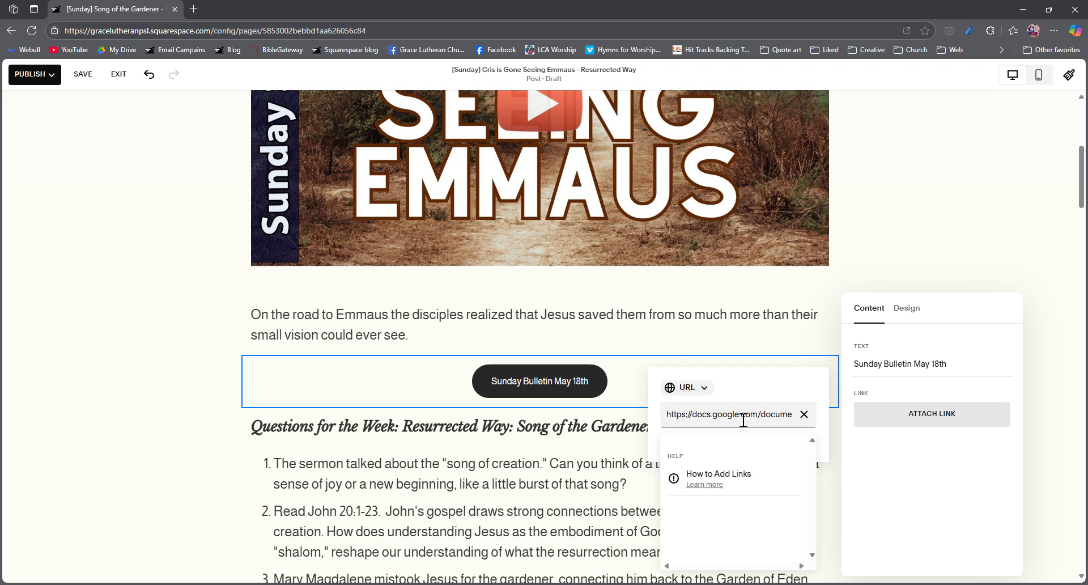
{"action": "key", "text": "Return"}
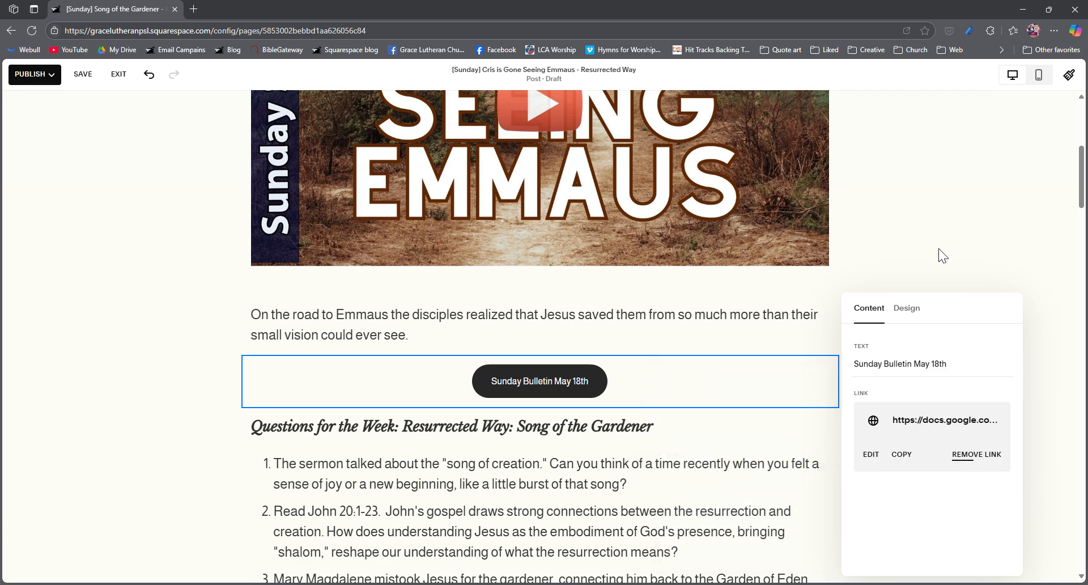
{"action": "left_click", "coordinate": [944, 225]}
- Replace the whole questions block with the copied "Questions for the Week: Resurrected Way: Seeing Emmaus" heading and its four numbered questions
{"action": "scroll", "coordinate": [649, 403], "scroll_direction": "down", "scroll_amount": 1}
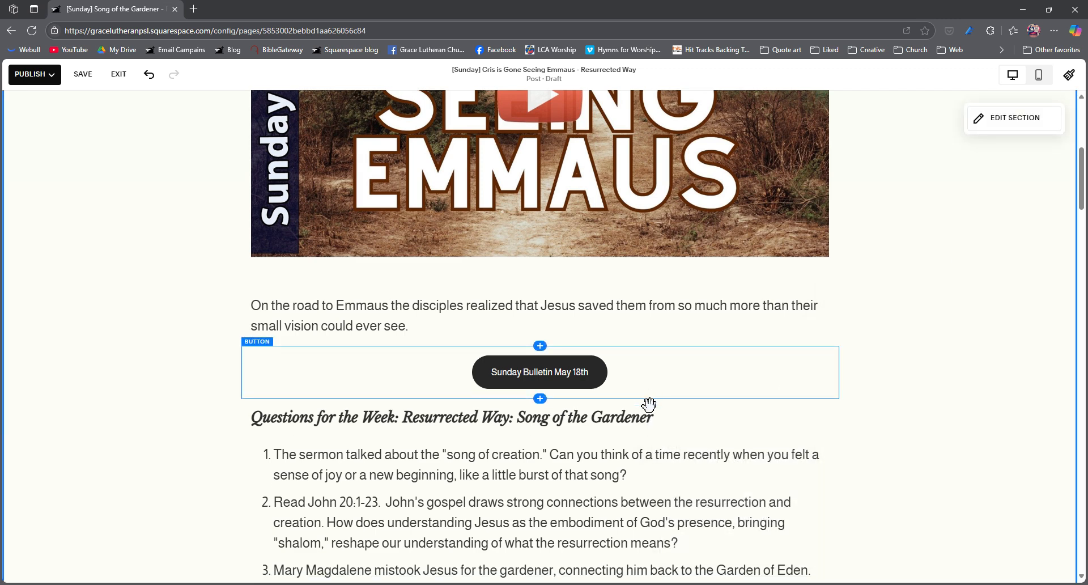
{"action": "scroll", "coordinate": [649, 404], "scroll_direction": "down", "scroll_amount": 3}
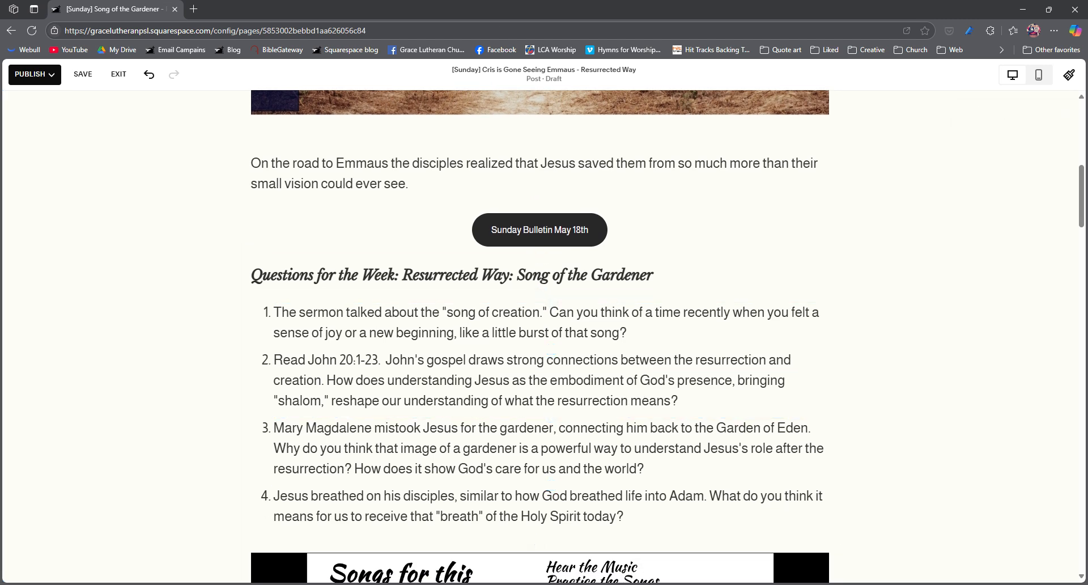
{"action": "left_click", "coordinate": [531, 584]}
{"action": "left_click", "coordinate": [413, 437]}
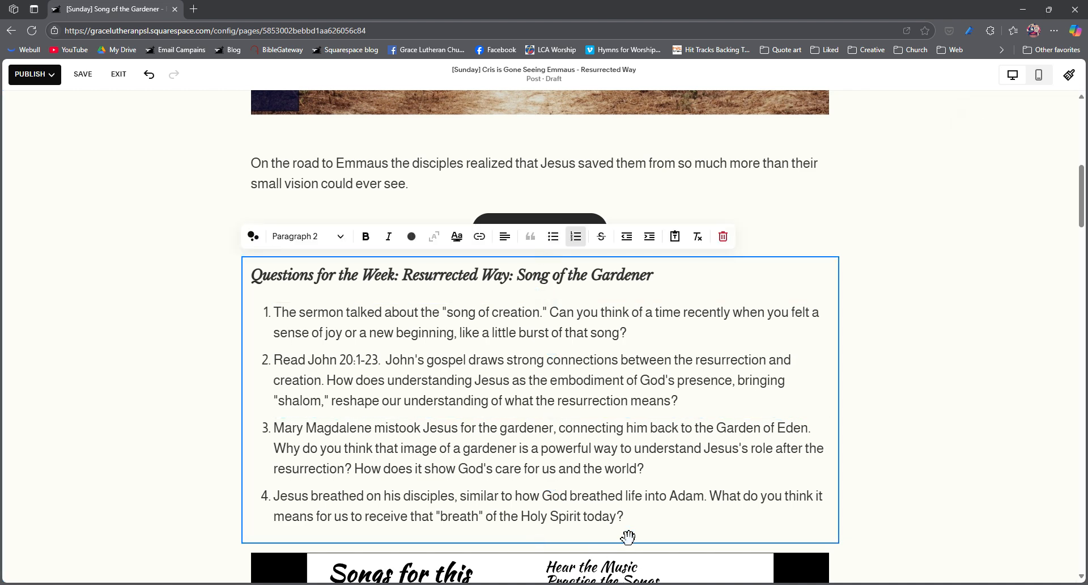
{"action": "left_click_drag", "start_coordinate": [635, 524], "coordinate": [230, 240]}
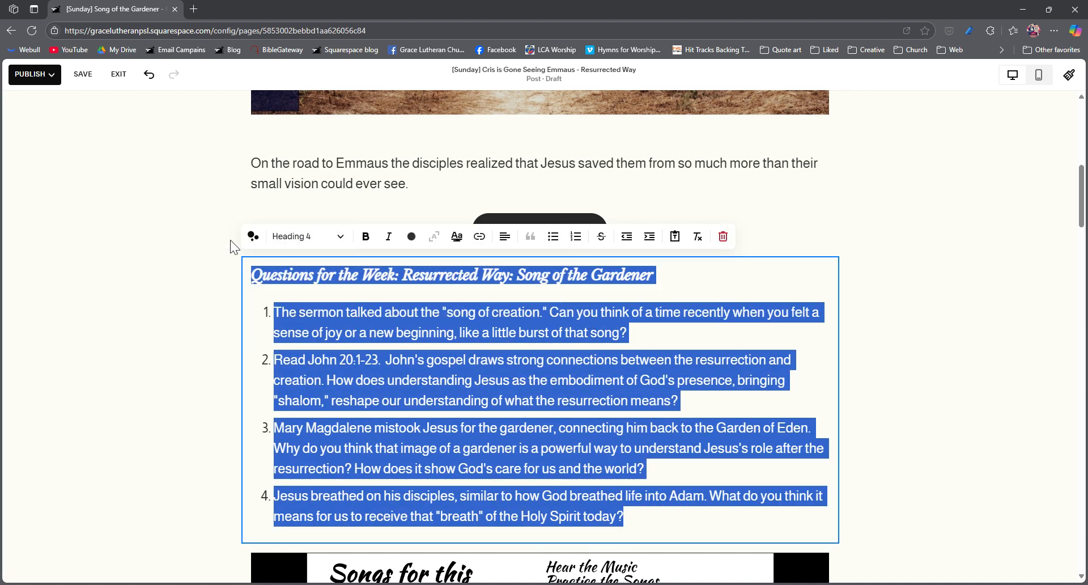
{"action": "key", "text": "ctrl+v"}
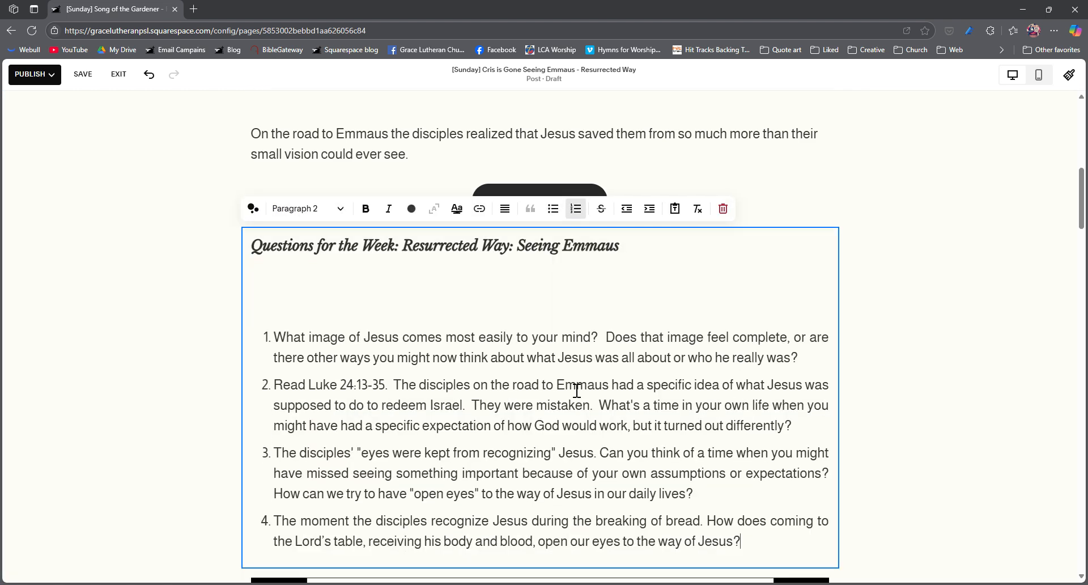
- Delete the blank lines between the Questions for the Week heading and the first numbered question
{"action": "scroll", "coordinate": [564, 381], "scroll_direction": "down", "scroll_amount": 1}
{"action": "left_click", "coordinate": [375, 221]}
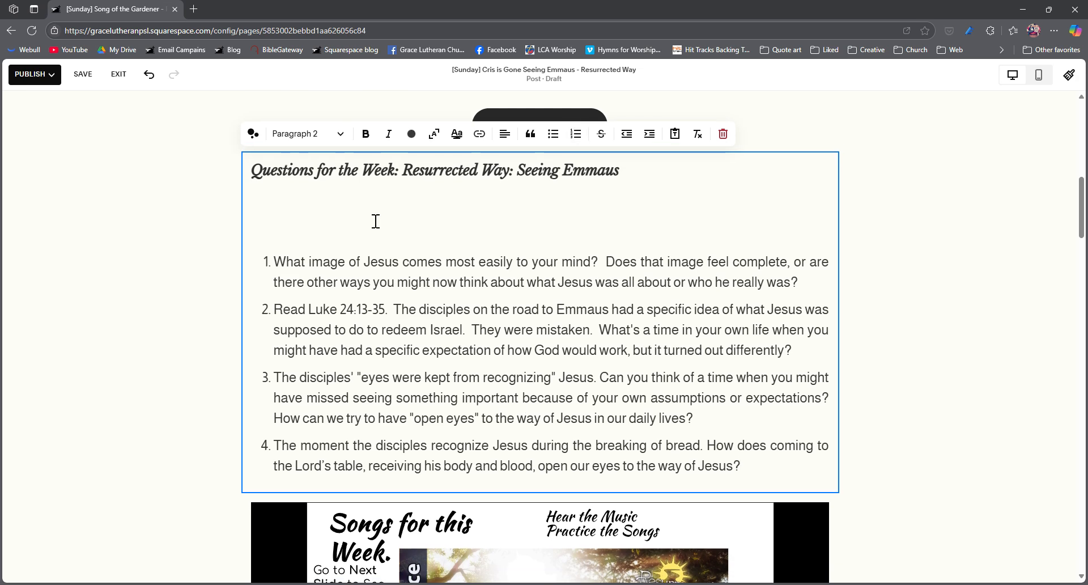
{"action": "key", "text": "BackSpace"}
{"action": "left_click", "coordinate": [378, 209]}
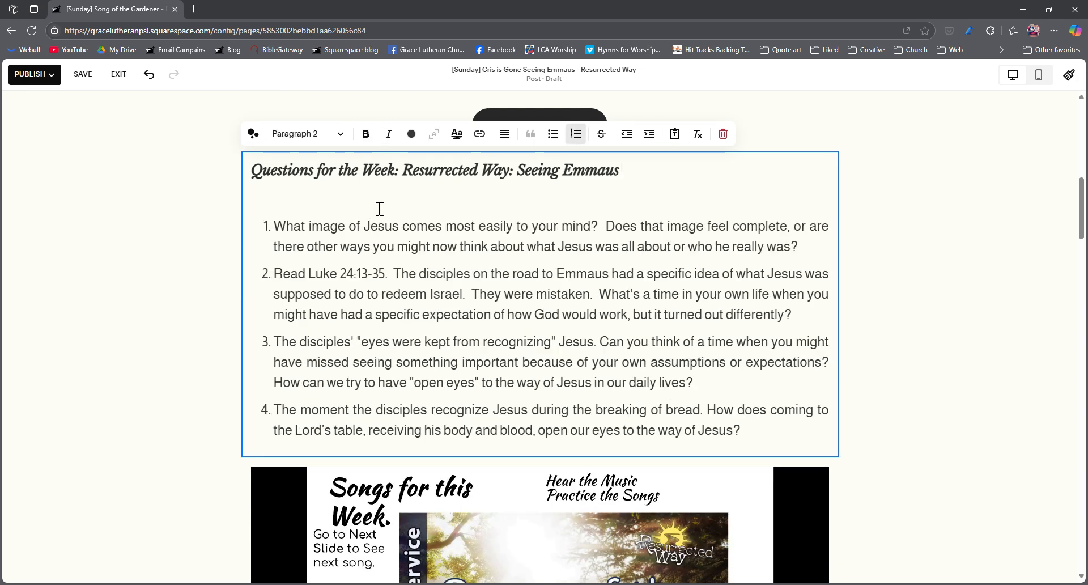
{"action": "left_click", "coordinate": [377, 200]}
{"action": "key", "text": "BackSpace"}
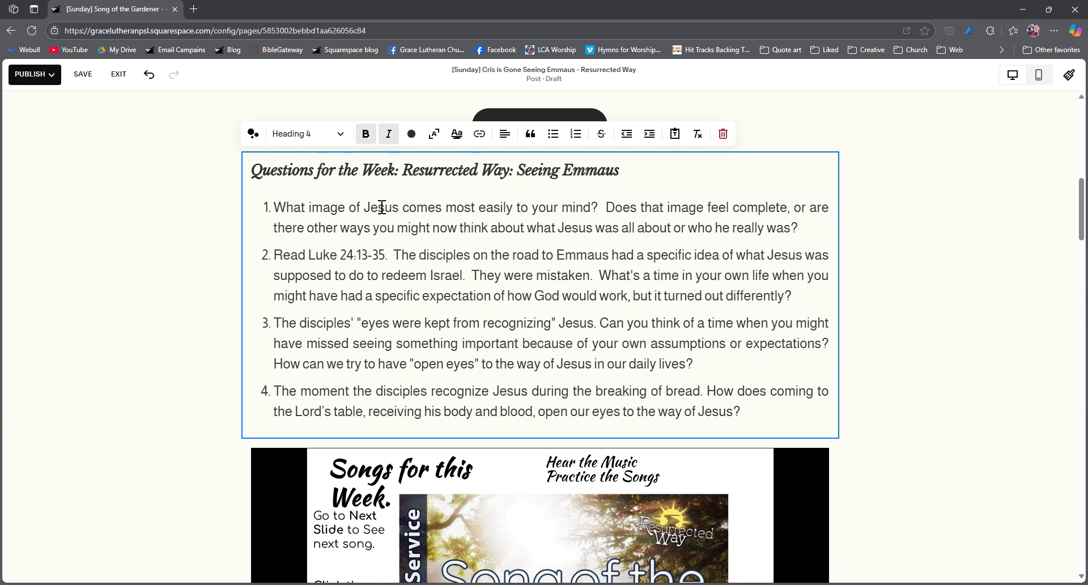
- Delete the embedded "Songs for this Week" Google Slides block dated May 11th 2025 below the questions
{"action": "left_click", "coordinate": [502, 287]}
{"action": "scroll", "coordinate": [878, 518], "scroll_direction": "down", "scroll_amount": 3}
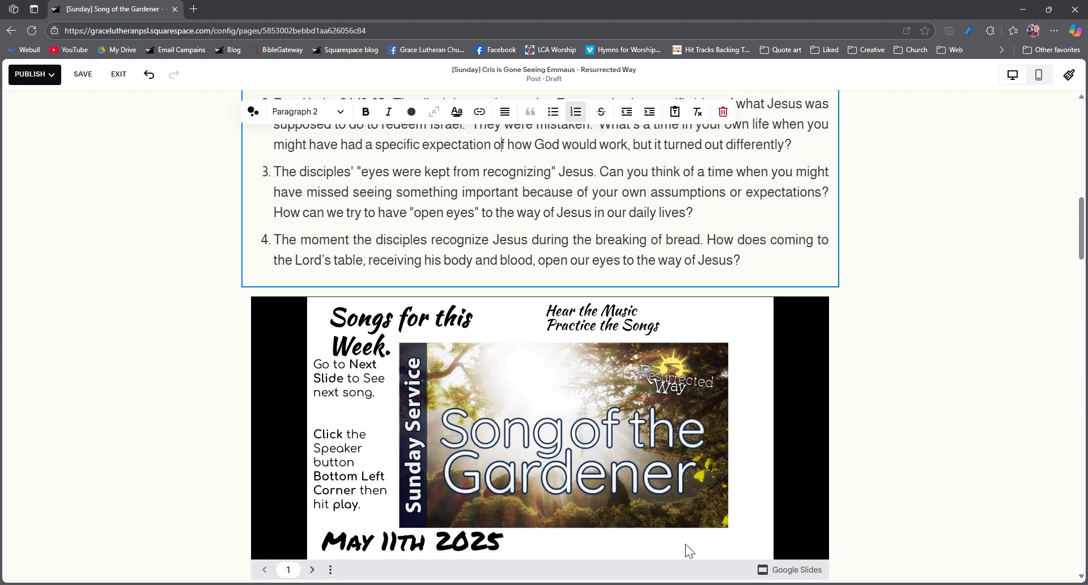
{"action": "scroll", "coordinate": [685, 543], "scroll_direction": "down", "scroll_amount": 2}
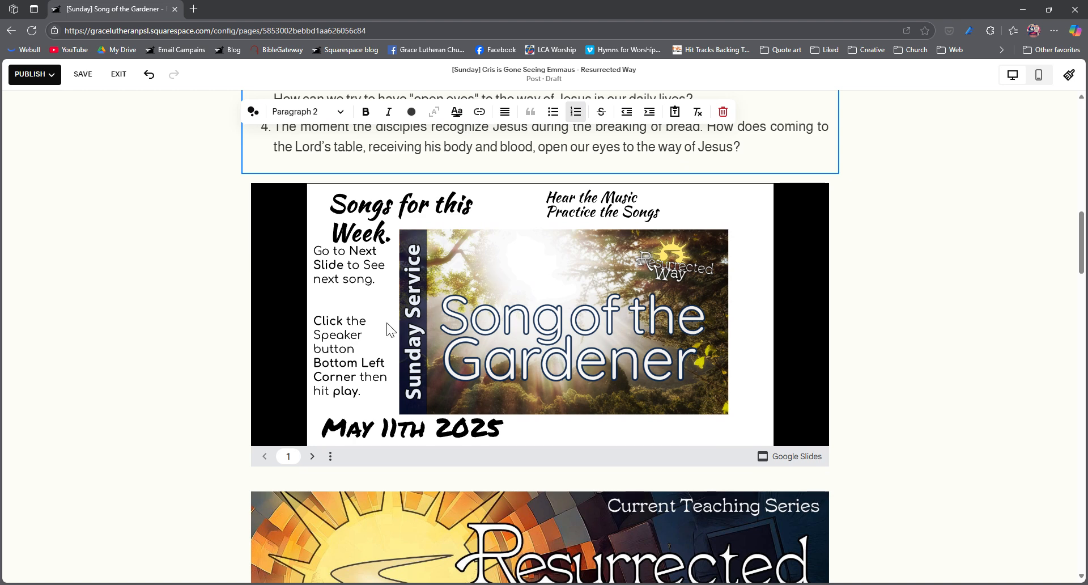
{"action": "left_click", "coordinate": [363, 325]}
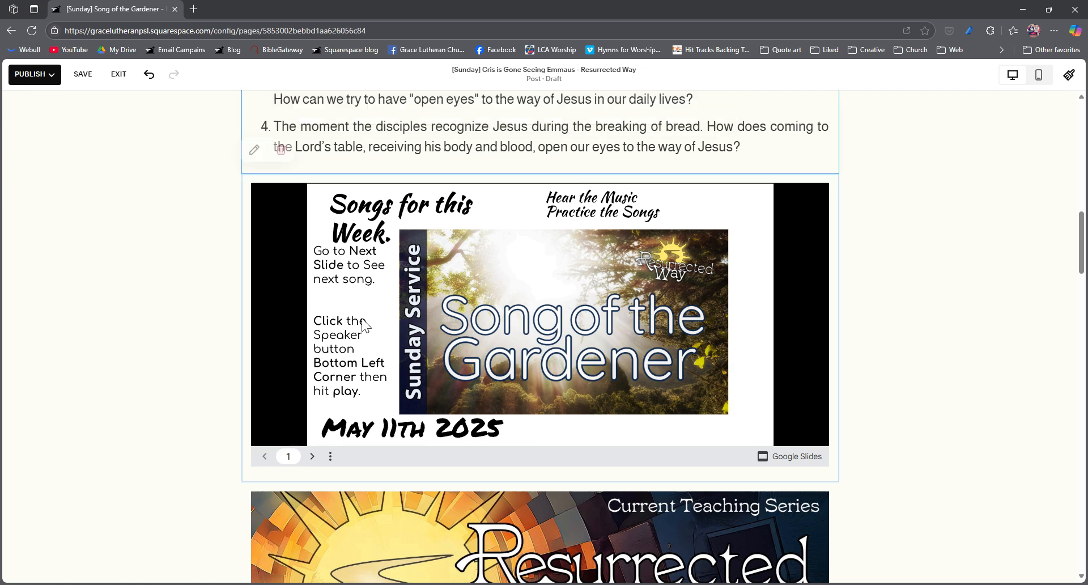
{"action": "left_click", "coordinate": [281, 149]}
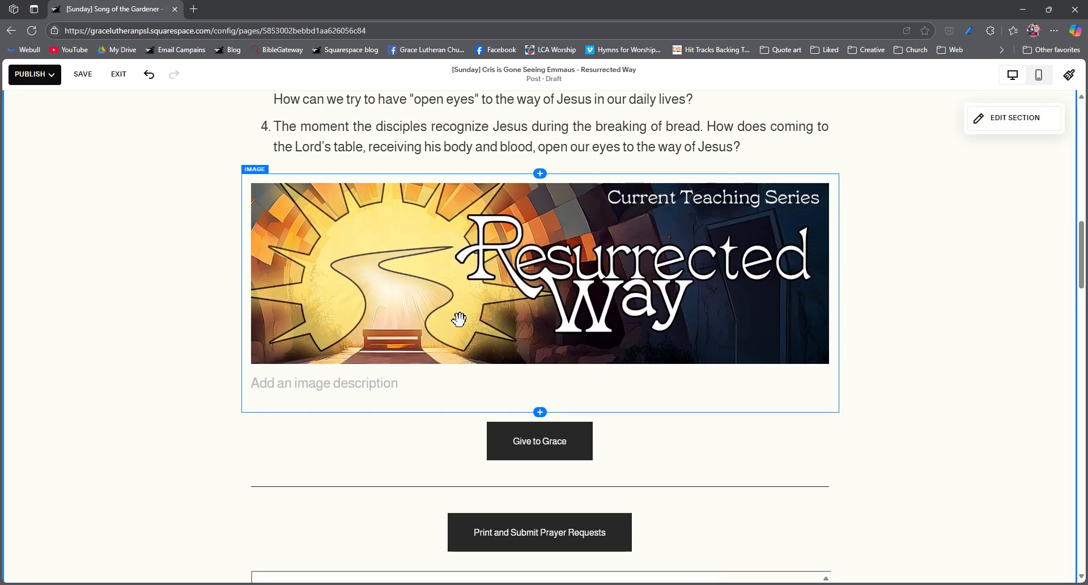
- Replace the post's featured image with the newest "Seeing Emmaus" image 2.jpg, without the play icon, from the site's image library
{"action": "scroll", "coordinate": [459, 319], "scroll_direction": "down", "scroll_amount": 2}
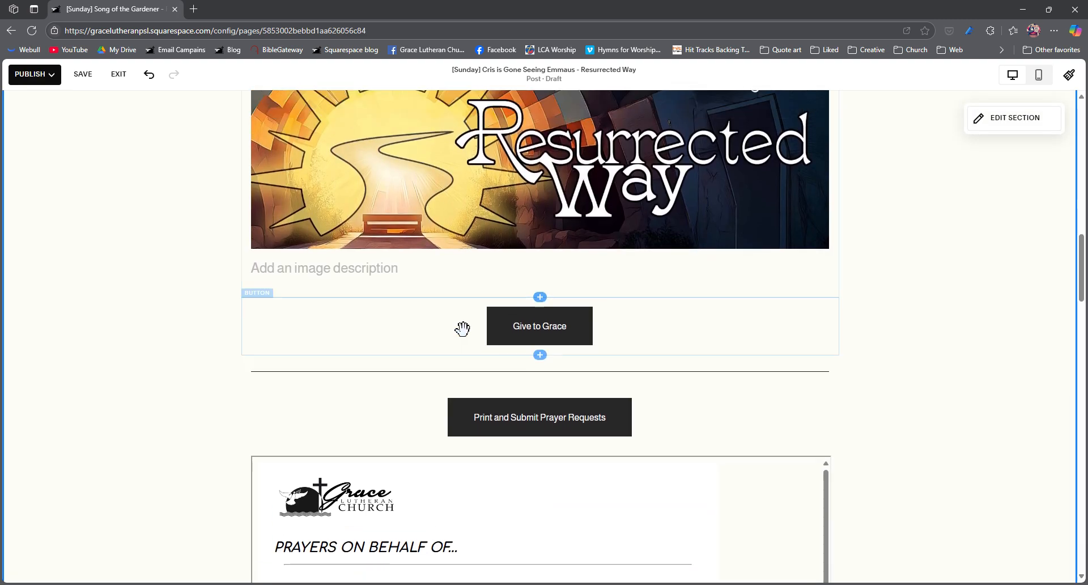
{"action": "scroll", "coordinate": [461, 323], "scroll_direction": "up", "scroll_amount": 9}
{"action": "scroll", "coordinate": [480, 370], "scroll_direction": "down", "scroll_amount": 15}
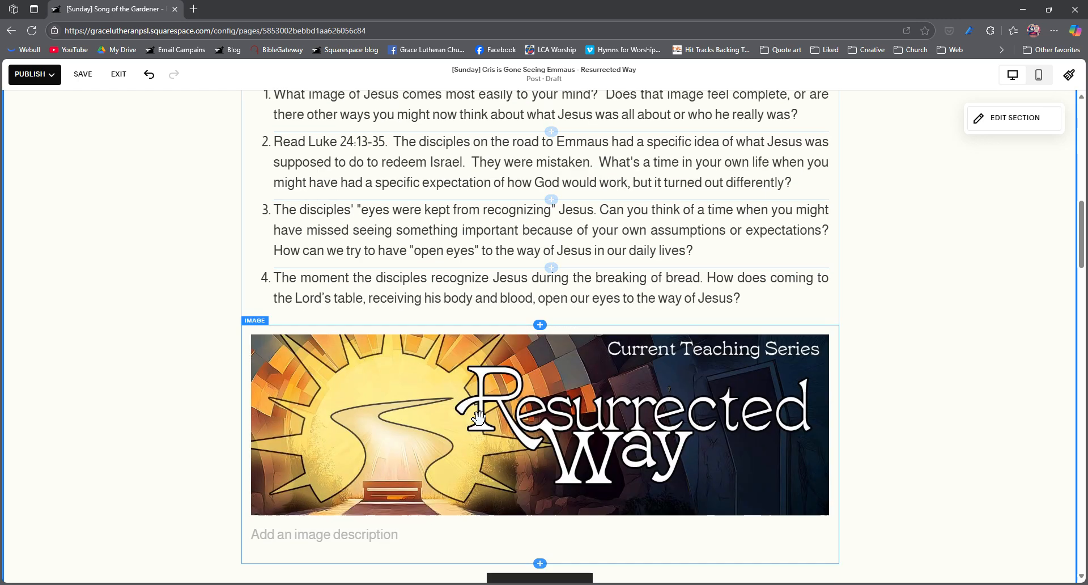
{"action": "scroll", "coordinate": [478, 418], "scroll_direction": "up", "scroll_amount": 20}
{"action": "scroll", "coordinate": [478, 418], "scroll_direction": "up", "scroll_amount": 2}
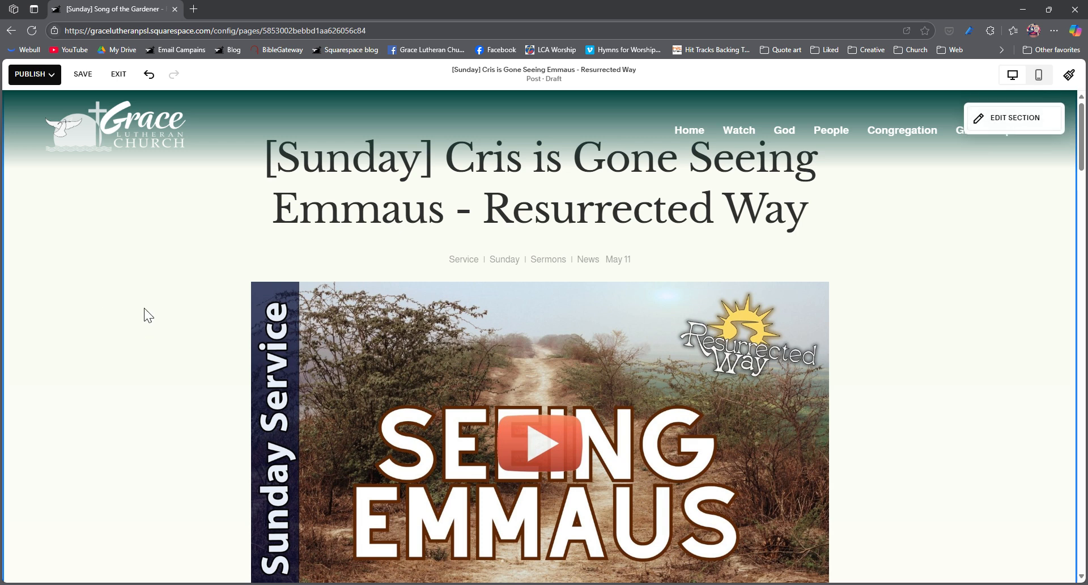
{"action": "left_click", "coordinate": [546, 74]}
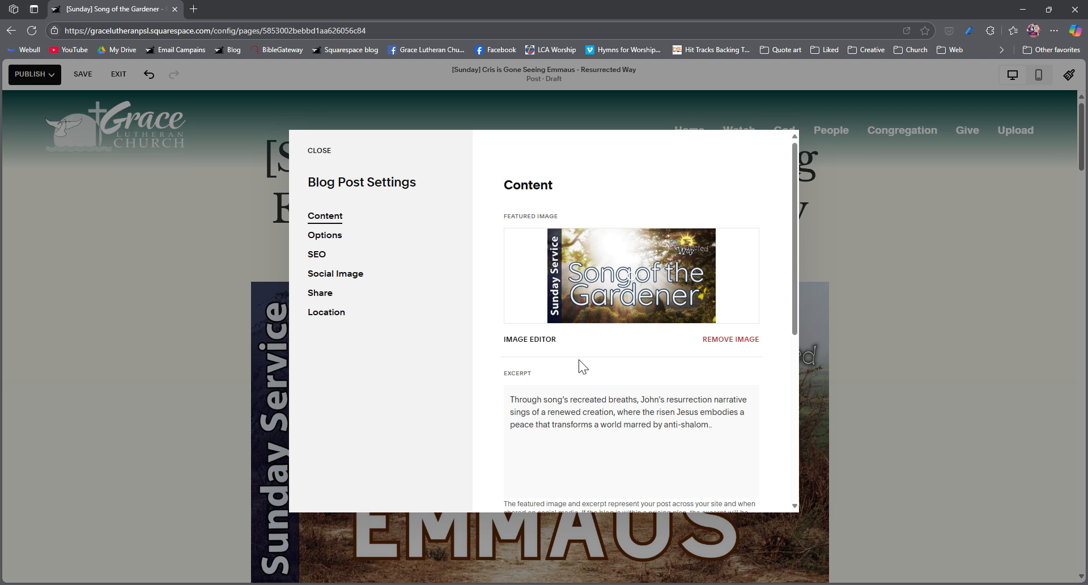
{"action": "left_click", "coordinate": [731, 339]}
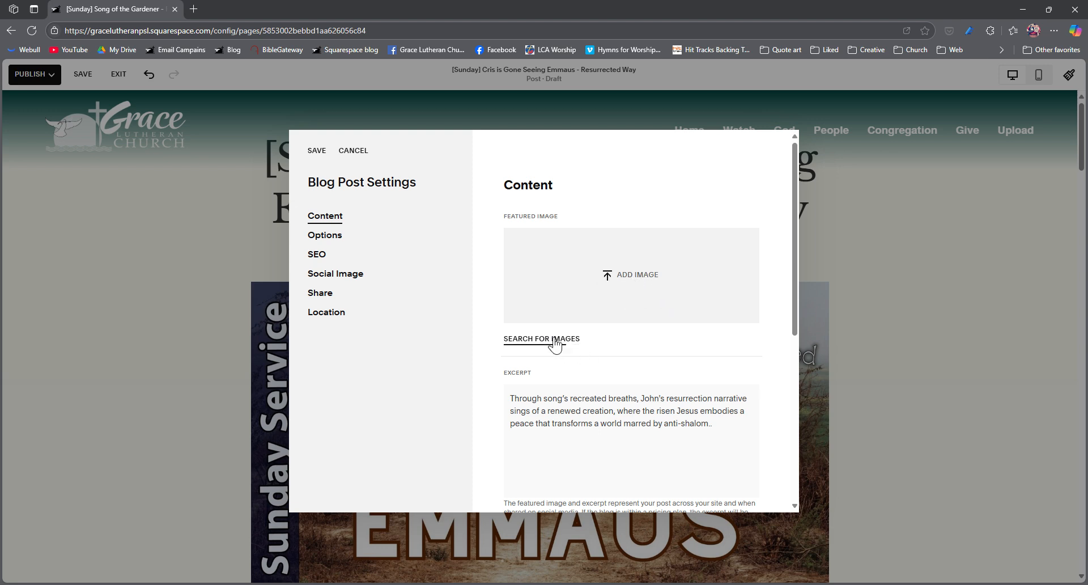
{"action": "left_click", "coordinate": [555, 340]}
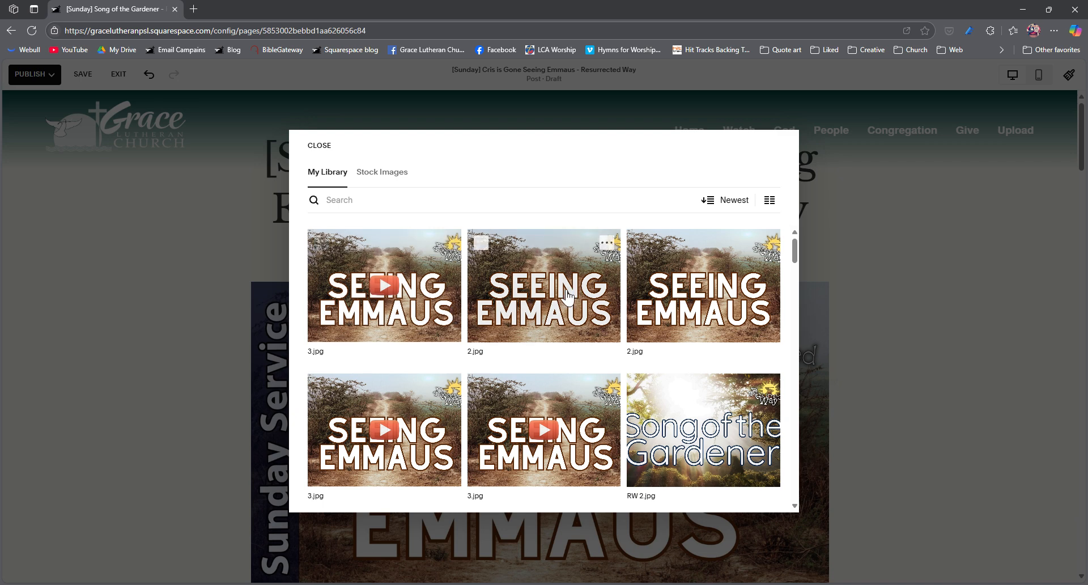
{"action": "left_click", "coordinate": [780, 201]}
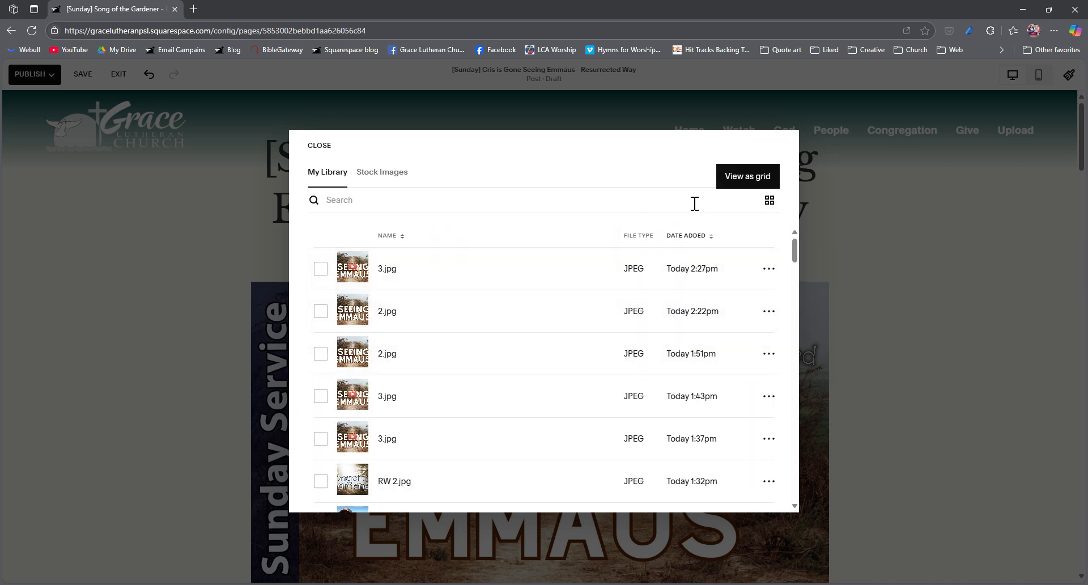
{"action": "left_click", "coordinate": [769, 200]}
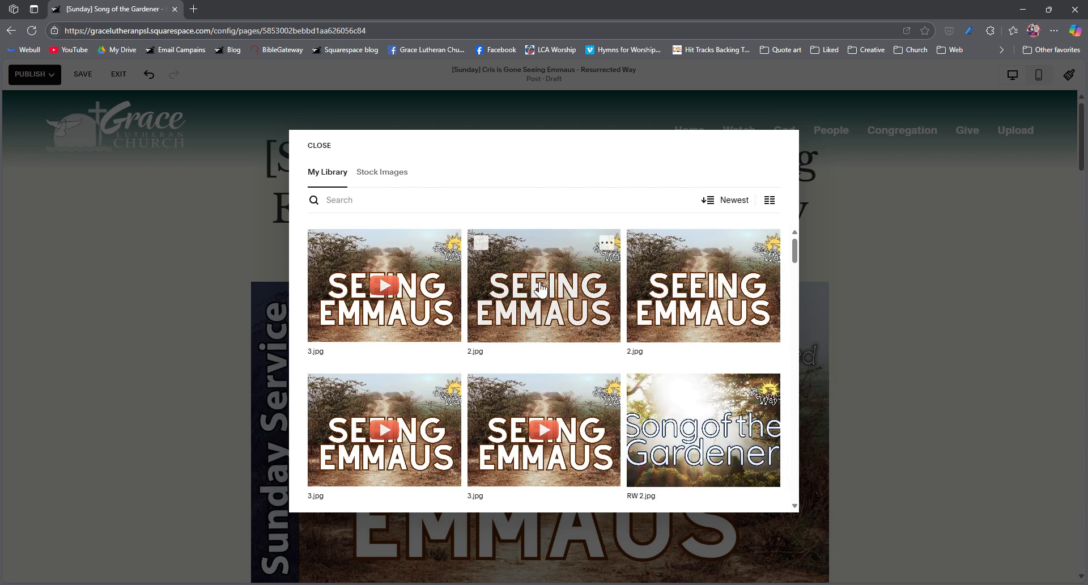
{"action": "left_click", "coordinate": [544, 288]}
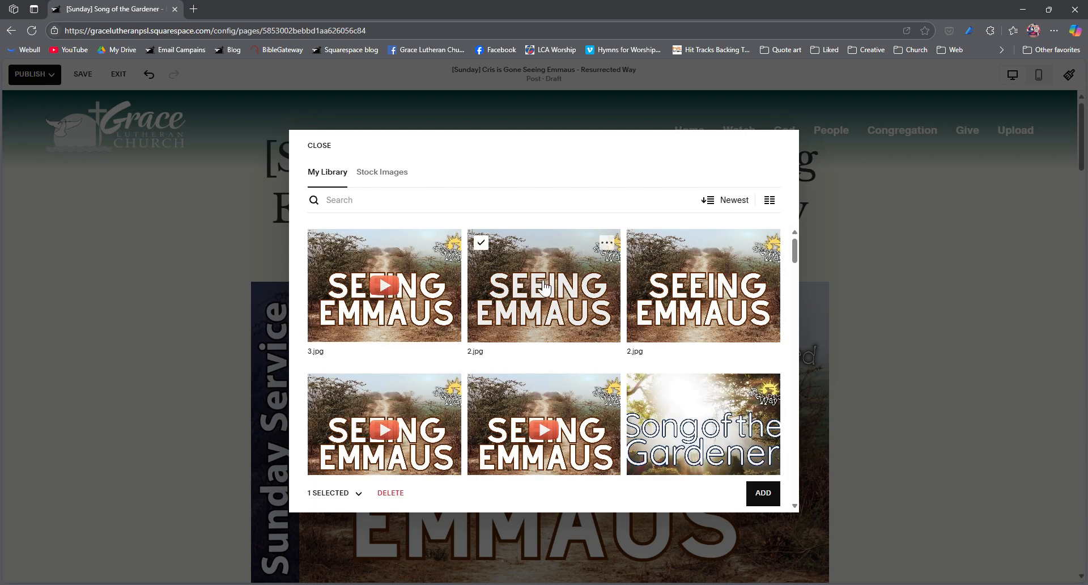
{"action": "left_click", "coordinate": [764, 493]}
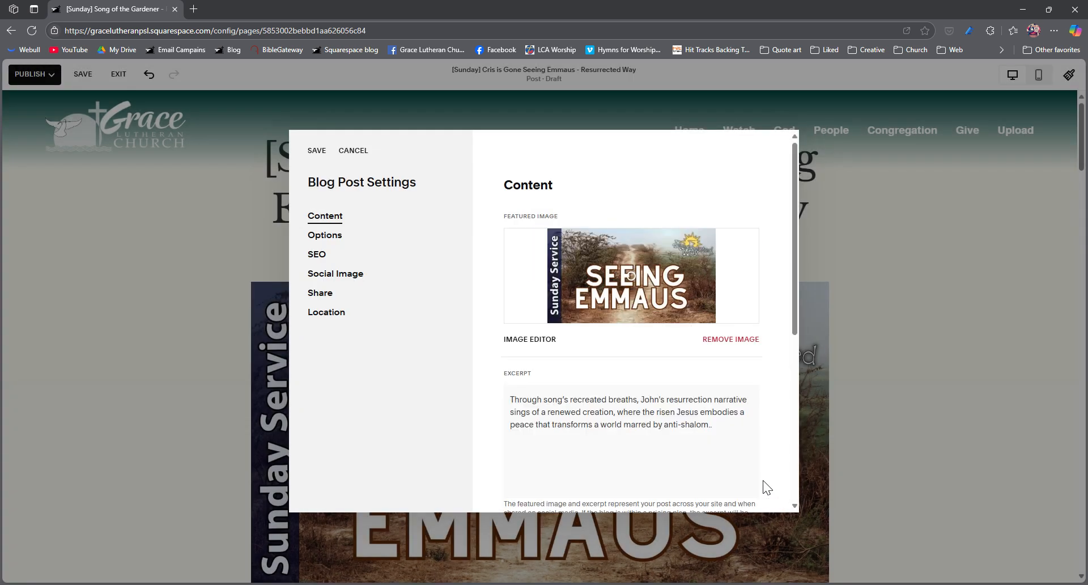
- Replace the post's excerpt with the copied sentence "On the road to Emmaus the disciples realized that Jesus saved them from so much more than their small vision could ever see."
{"action": "left_click", "coordinate": [601, 413]}
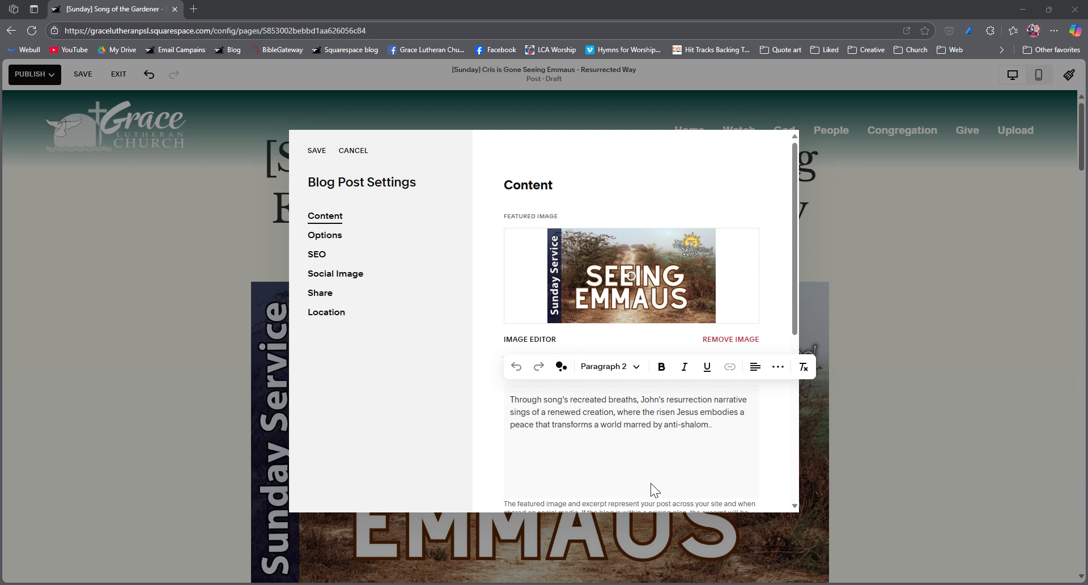
{"action": "left_click", "coordinate": [701, 433]}
{"action": "key", "text": "ctrl+a"}
{"action": "type", "text": "On the road to Emmaus the disciples realized that Jesus saved them from so much more than their small vision could ever see."}
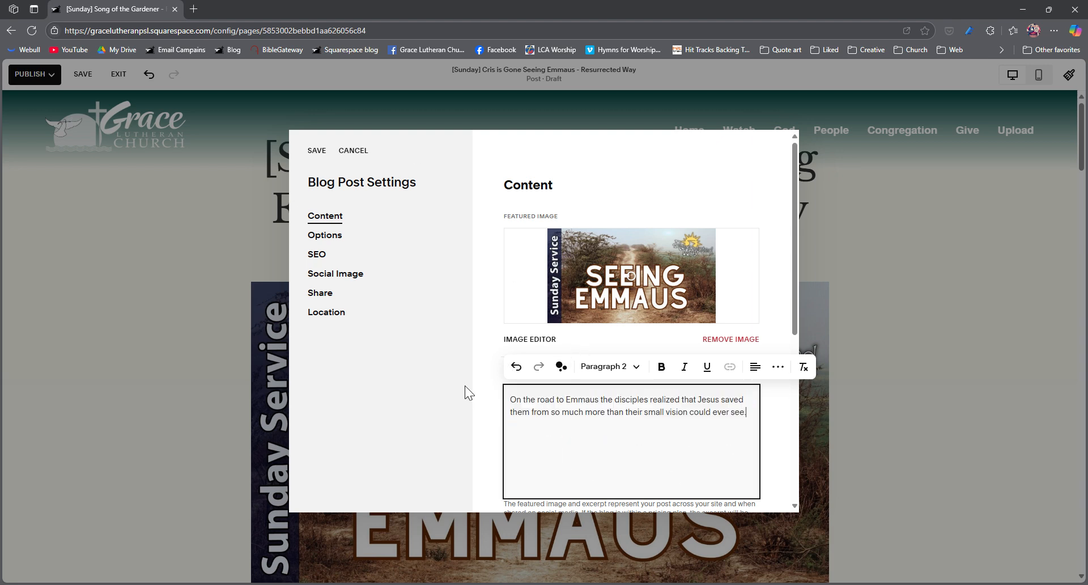
- Change the post URL to /news/resurrectedway26
{"action": "scroll", "coordinate": [647, 440], "scroll_direction": "down", "scroll_amount": 3}
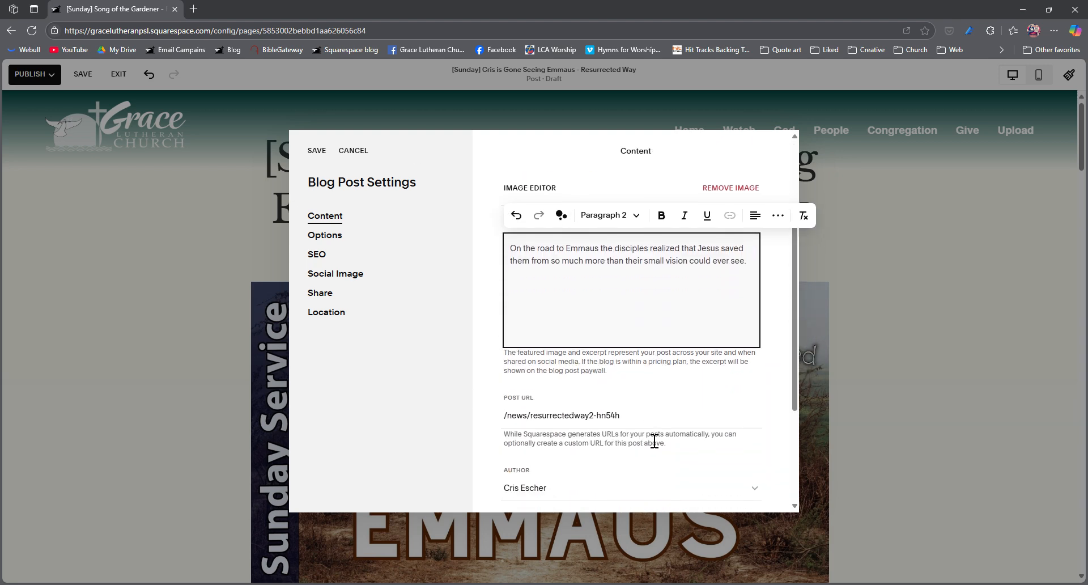
{"action": "left_click", "coordinate": [633, 419]}
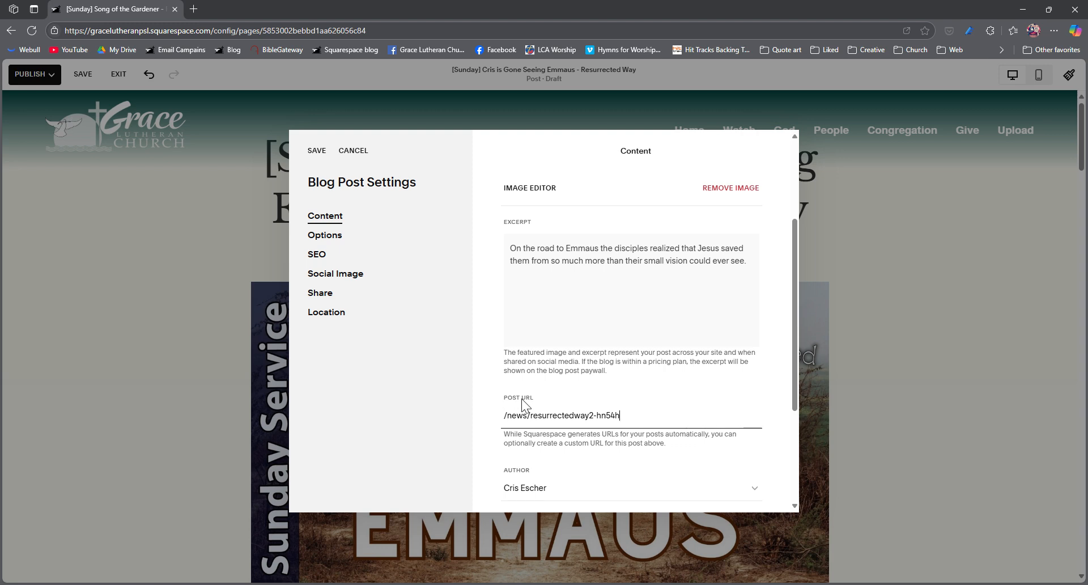
{"action": "double_click", "coordinate": [615, 420]}
{"action": "left_click", "coordinate": [632, 421]}
{"action": "key", "text": "BackSpace"}
{"action": "key", "text": "BackSpace"}
{"action": "key", "text": "BackSpace"}
{"action": "key", "text": "BackSpace"}
{"action": "key", "text": "BackSpace"}
{"action": "key", "text": "BackSpace"}
{"action": "type", "text": "6"}
{"action": "key", "text": "shift+Left"}
{"action": "key", "text": "shift+Left"}
{"action": "key", "text": "BackSpace"}
{"action": "type", "text": "26"}
{"action": "scroll", "coordinate": [652, 417], "scroll_direction": "down", "scroll_amount": 4}
{"action": "scroll", "coordinate": [652, 416], "scroll_direction": "up", "scroll_amount": 5}
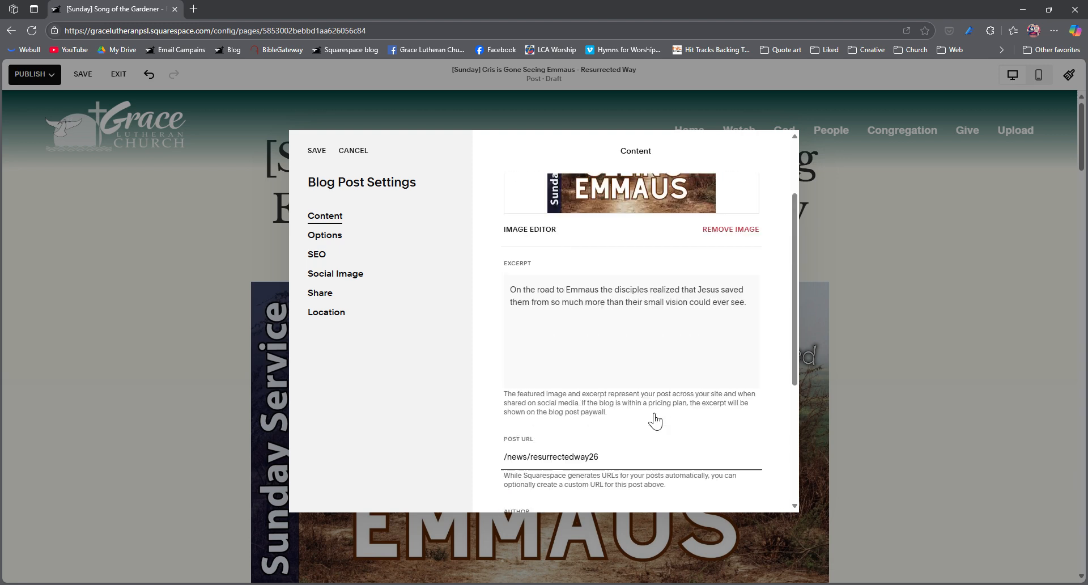
- Check the tags assigned to the post in its settings
{"action": "scroll", "coordinate": [652, 419], "scroll_direction": "up", "scroll_amount": 3}
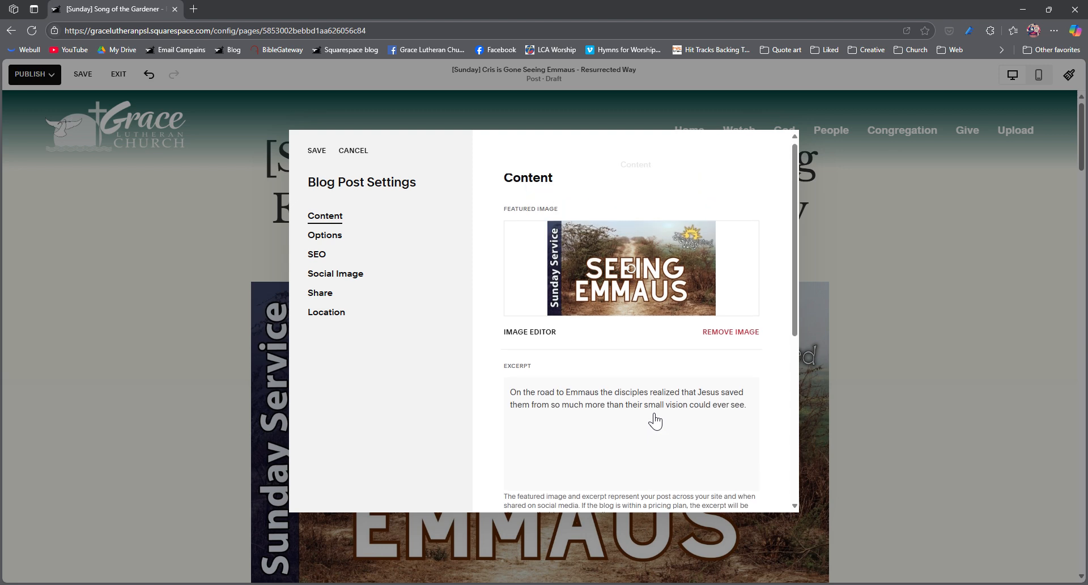
{"action": "left_click", "coordinate": [325, 237]}
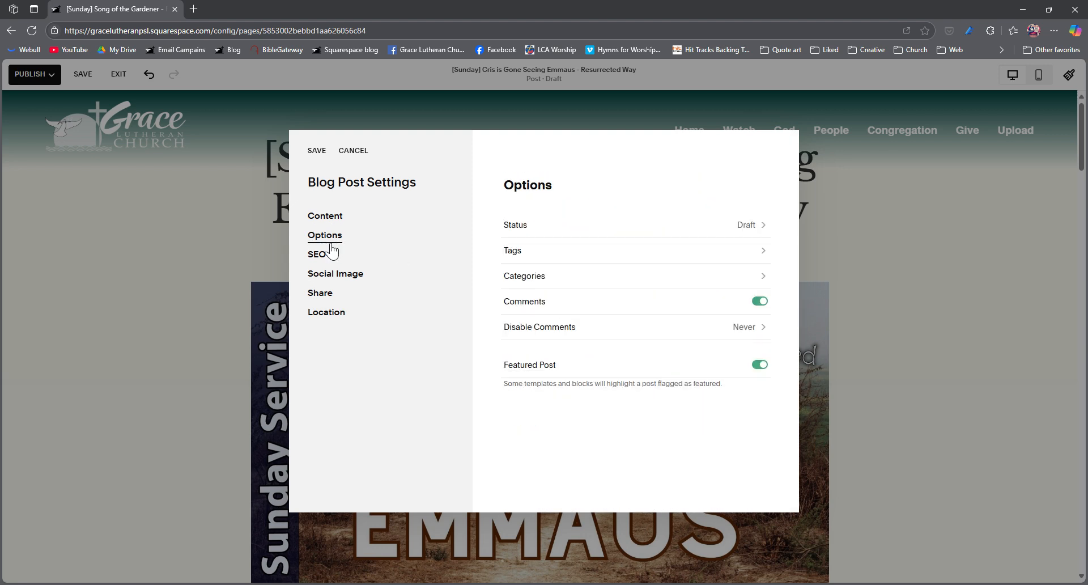
{"action": "left_click", "coordinate": [525, 250]}
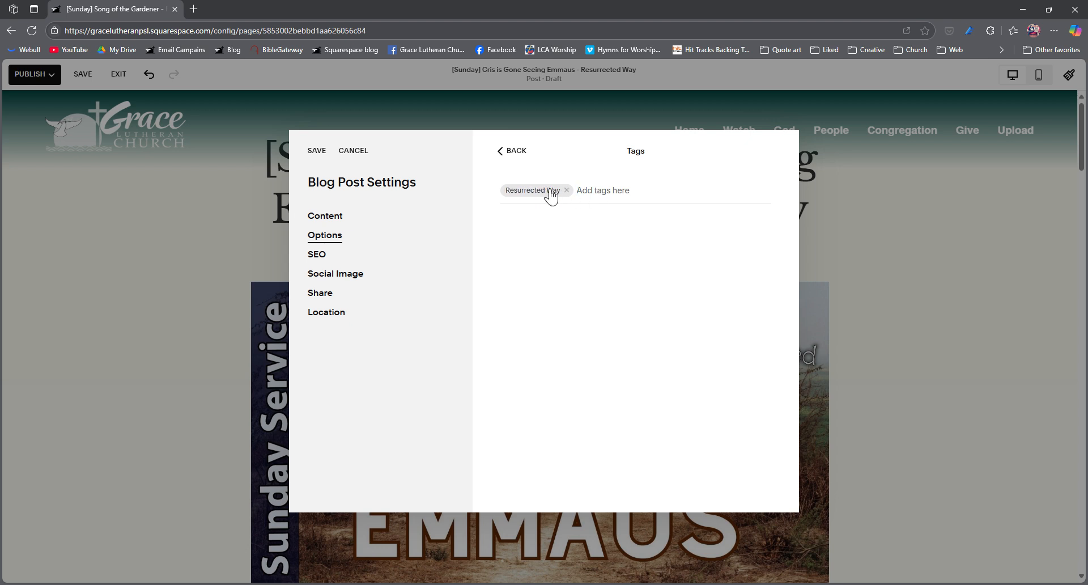
{"action": "left_click", "coordinate": [511, 152]}
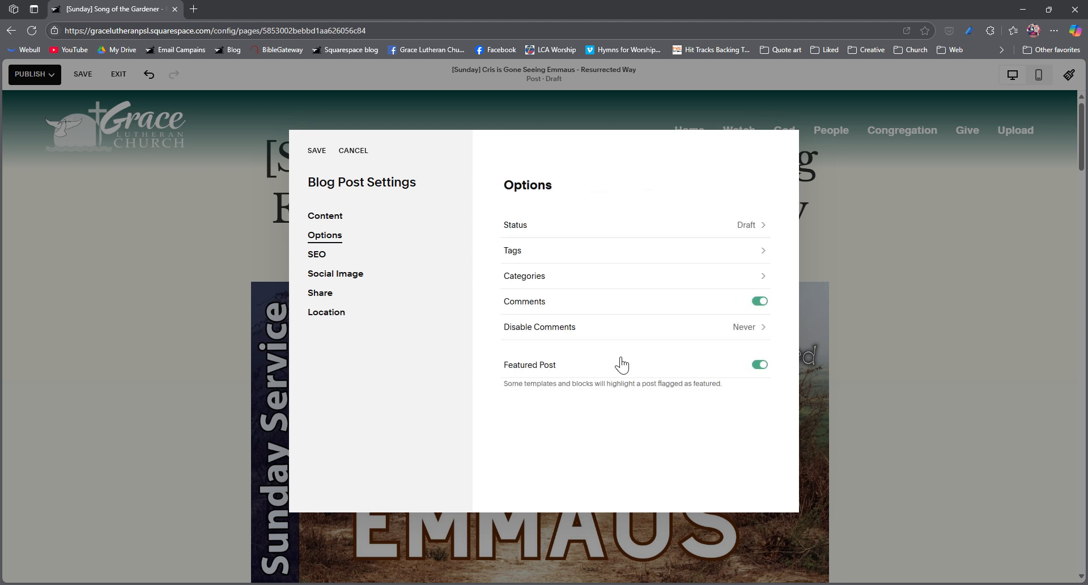
- Try adding the existing Kids category to the post and remove it from the categories again
{"action": "left_click", "coordinate": [544, 283]}
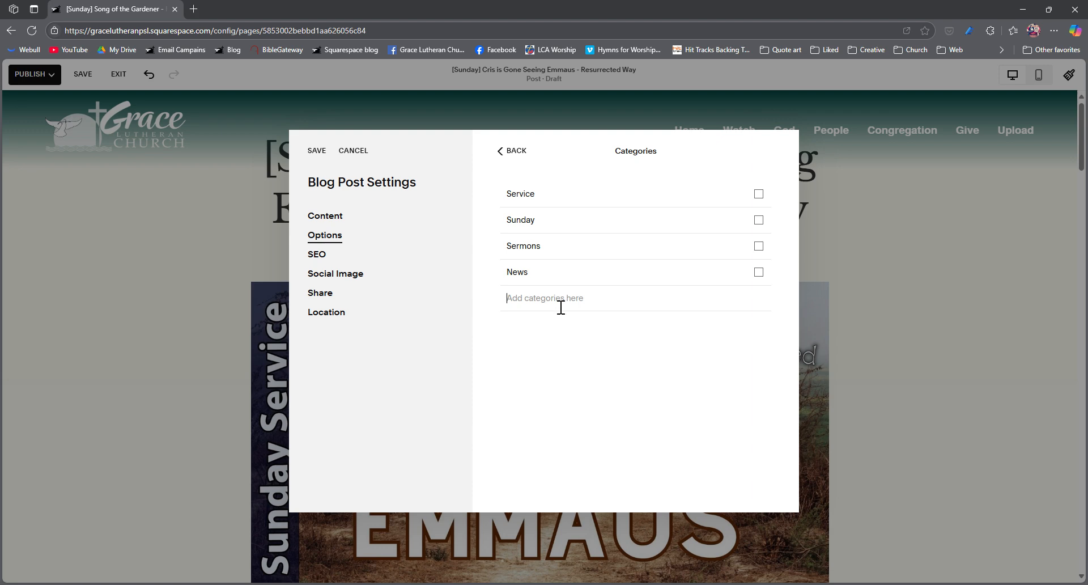
{"action": "type", "text": "ki"}
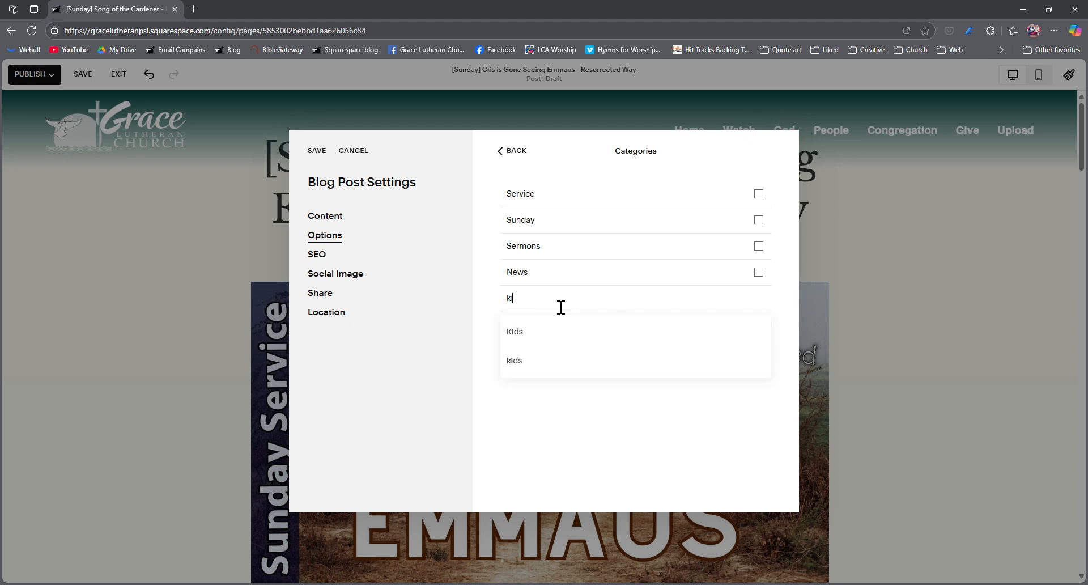
{"action": "left_click", "coordinate": [540, 331]}
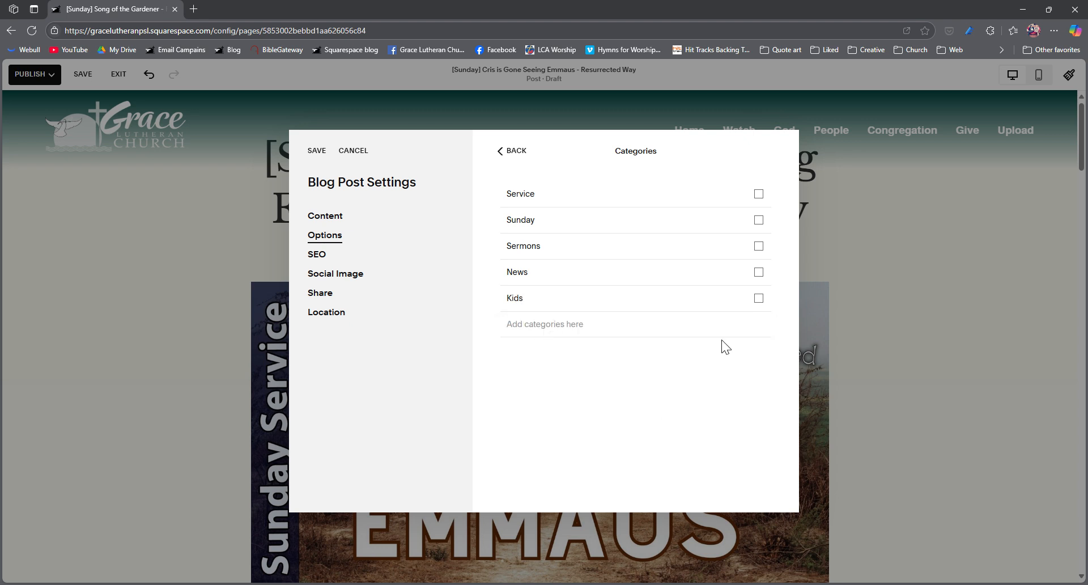
{"action": "left_click", "coordinate": [759, 298]}
{"action": "left_click", "coordinate": [574, 352]}
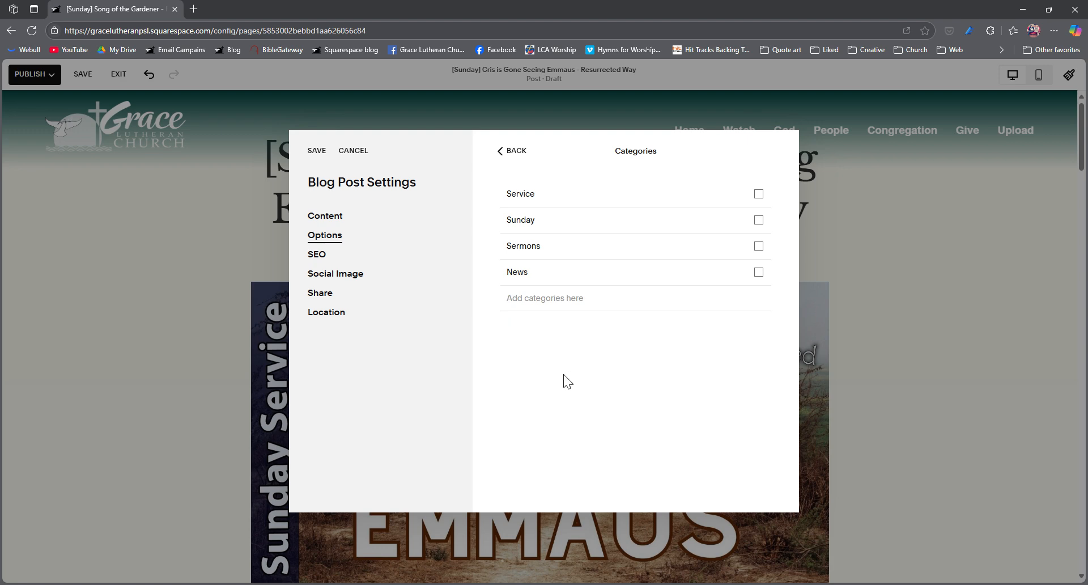
{"action": "left_click", "coordinate": [514, 150]}
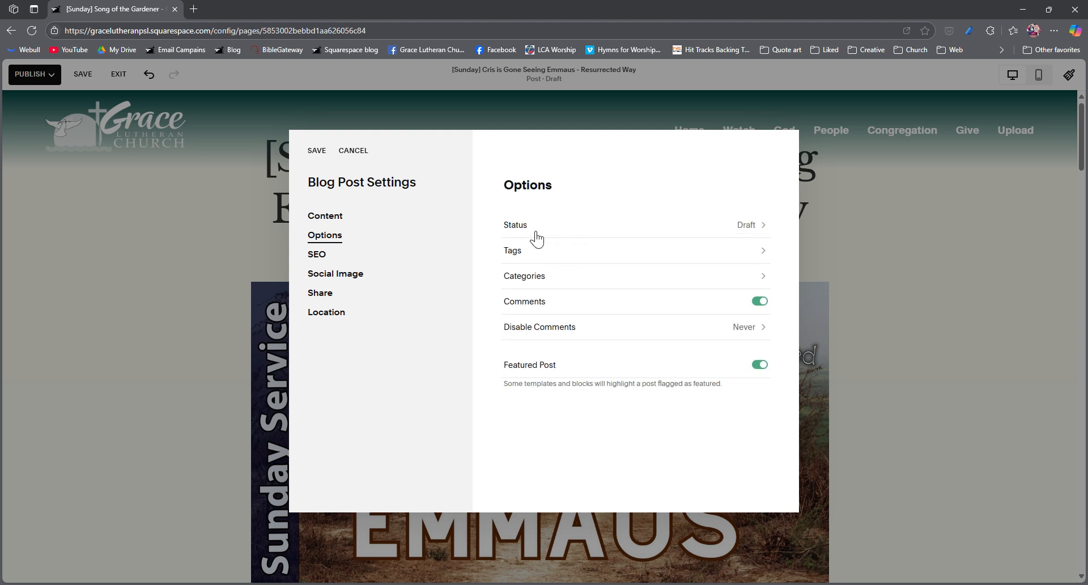
- Set the post's status to Published with May 18, 2025 as the publication date
{"action": "left_click", "coordinate": [752, 226]}
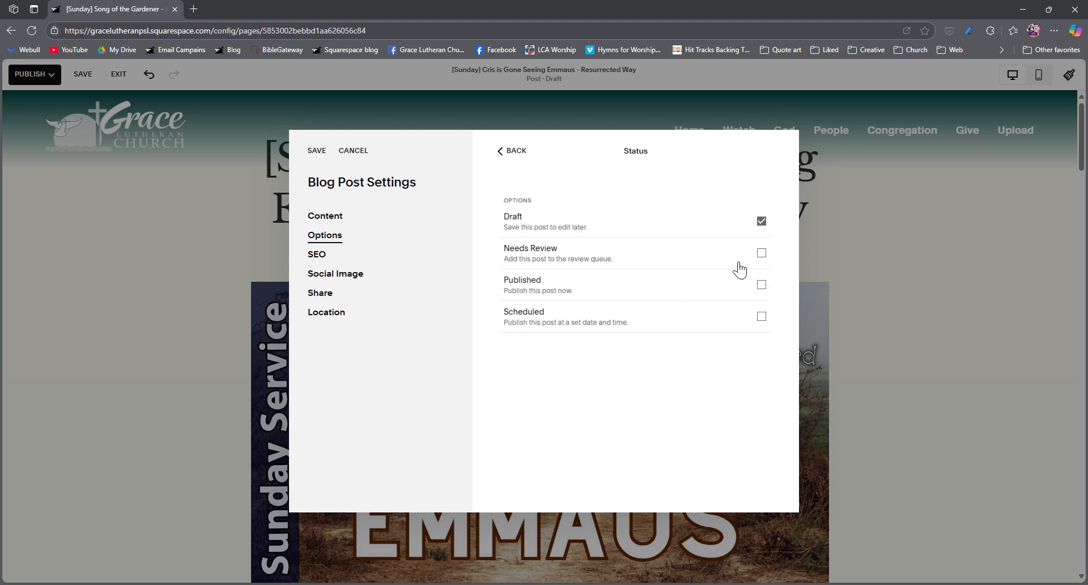
{"action": "left_click", "coordinate": [559, 287]}
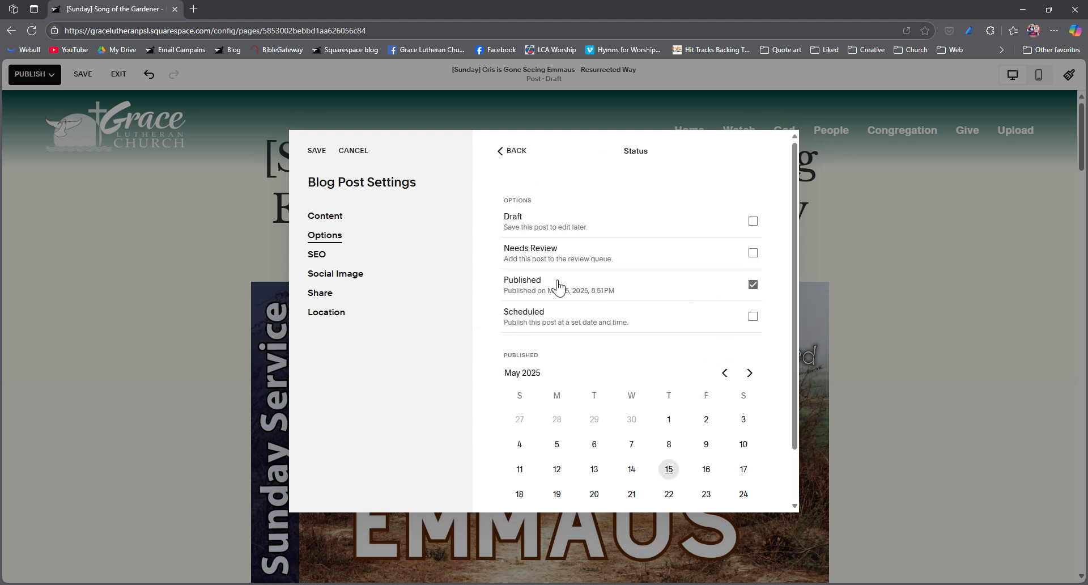
{"action": "scroll", "coordinate": [602, 291], "scroll_direction": "down", "scroll_amount": 1}
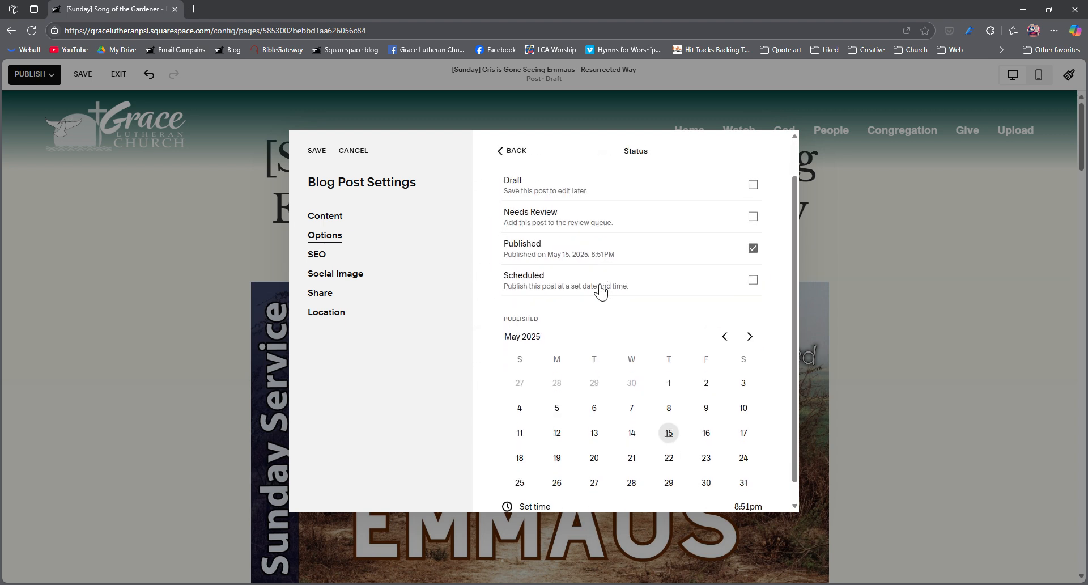
{"action": "scroll", "coordinate": [598, 291], "scroll_direction": "up", "scroll_amount": 1}
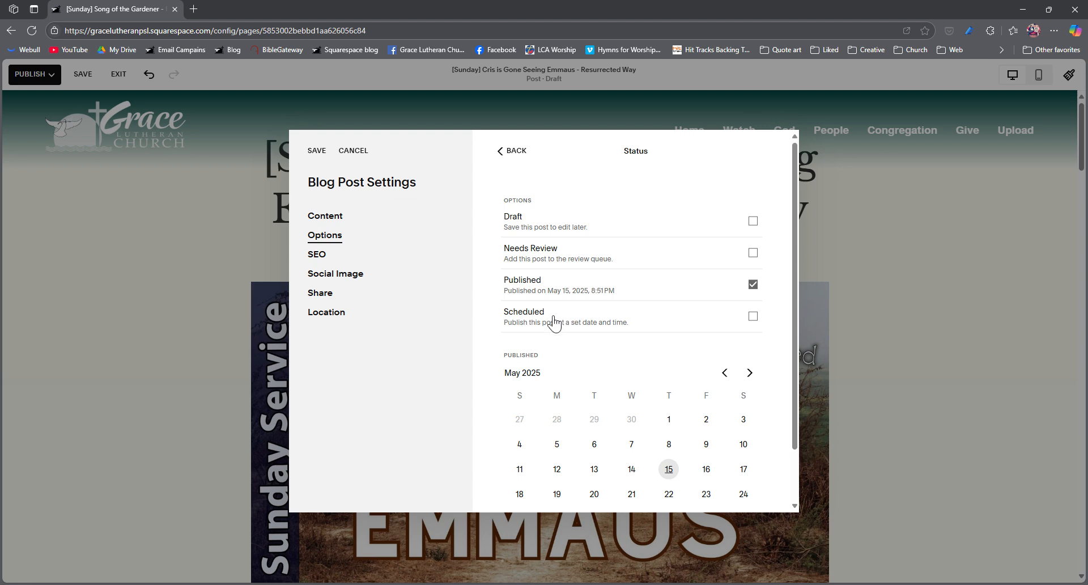
{"action": "scroll", "coordinate": [578, 301], "scroll_direction": "down", "scroll_amount": 1}
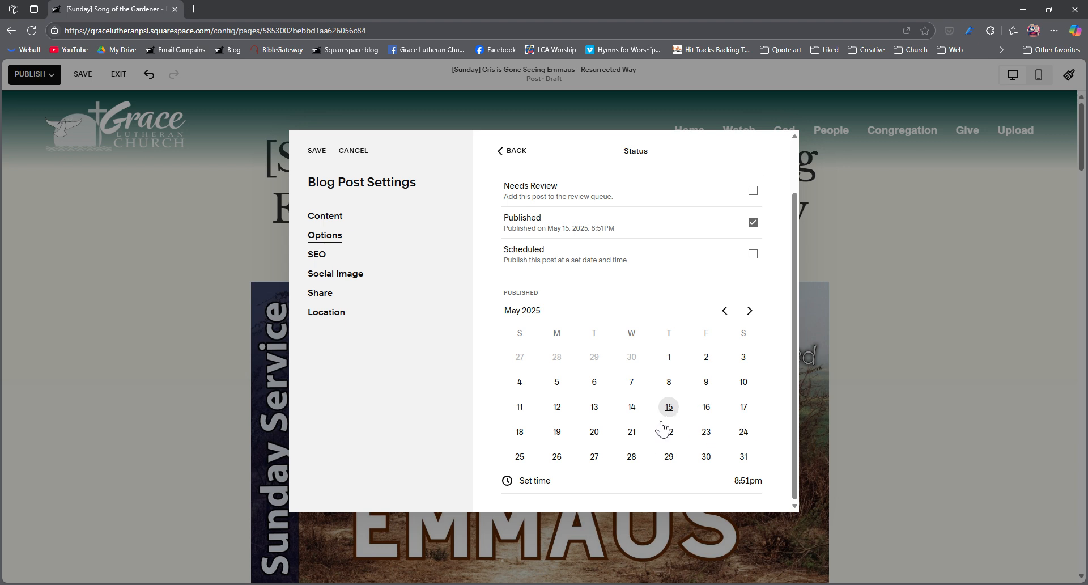
{"action": "left_click", "coordinate": [520, 432]}
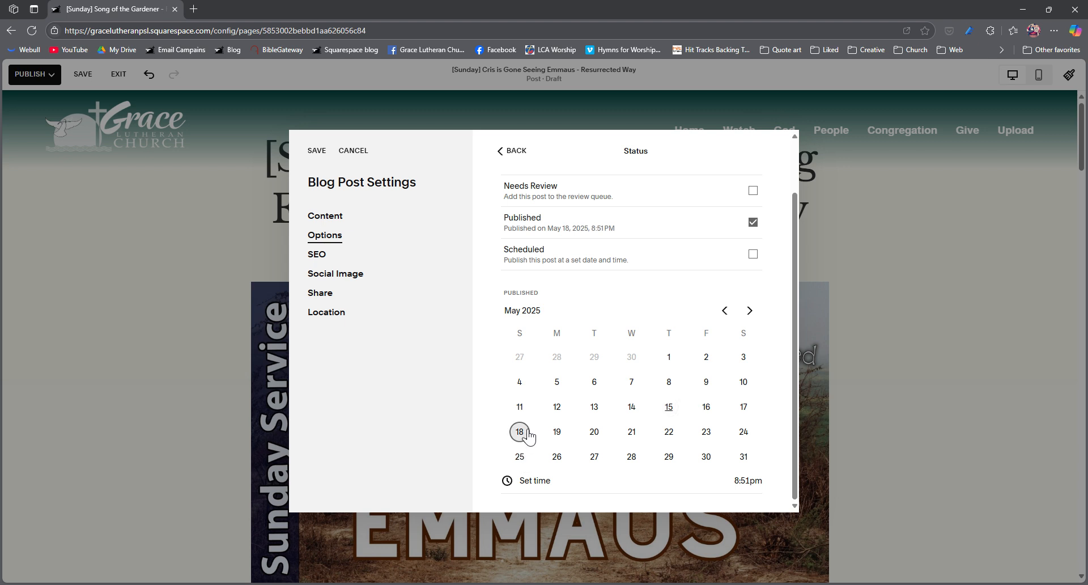
{"action": "scroll", "coordinate": [559, 435], "scroll_direction": "up", "scroll_amount": 2}
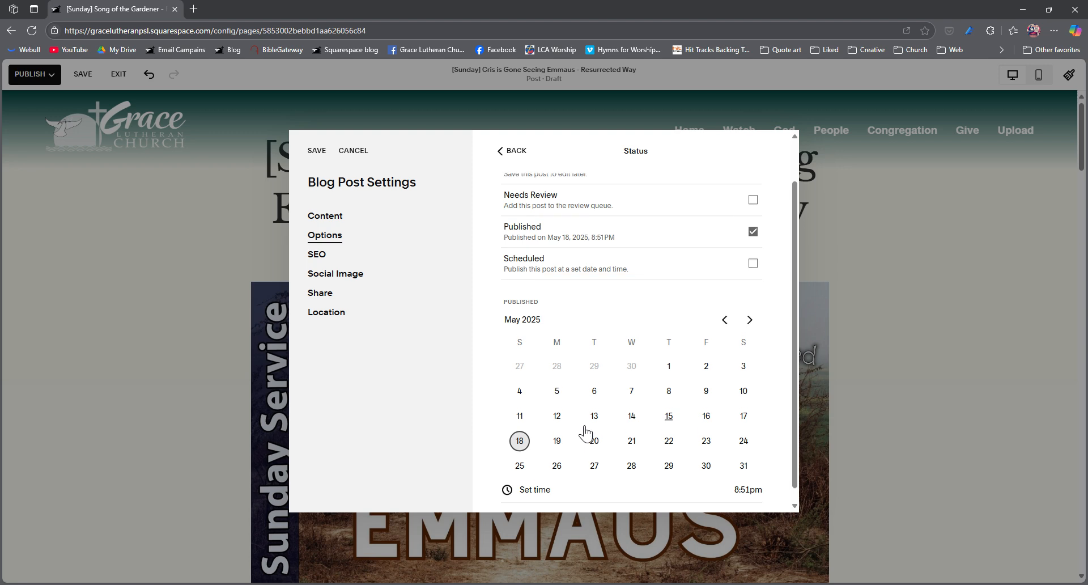
- Review the post's status options together with its publication date and time settings
{"action": "scroll", "coordinate": [586, 434], "scroll_direction": "down", "scroll_amount": 2}
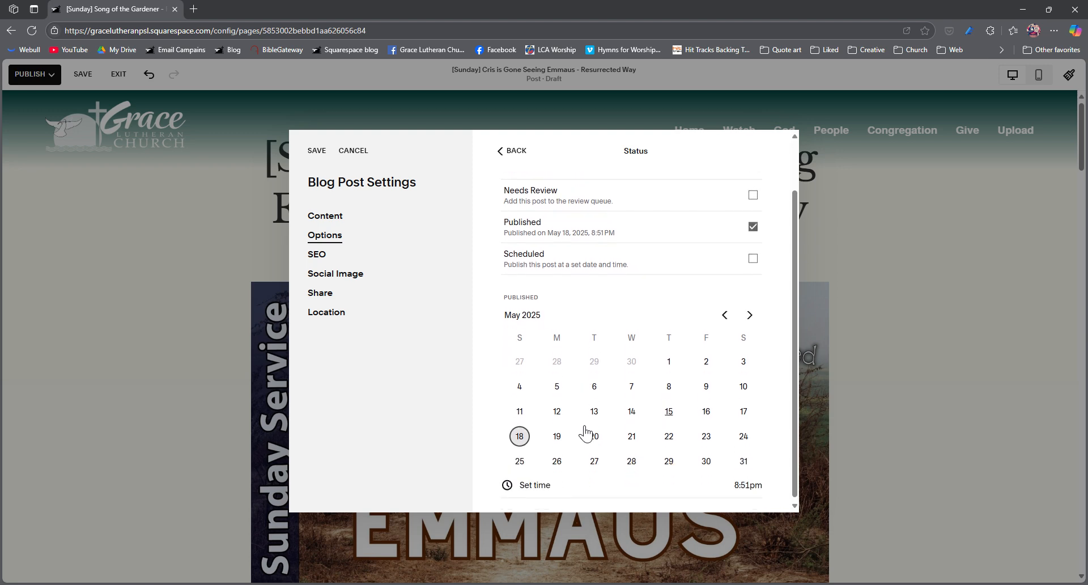
{"action": "scroll", "coordinate": [586, 434], "scroll_direction": "up", "scroll_amount": 2}
{"action": "scroll", "coordinate": [586, 433], "scroll_direction": "down", "scroll_amount": 2}
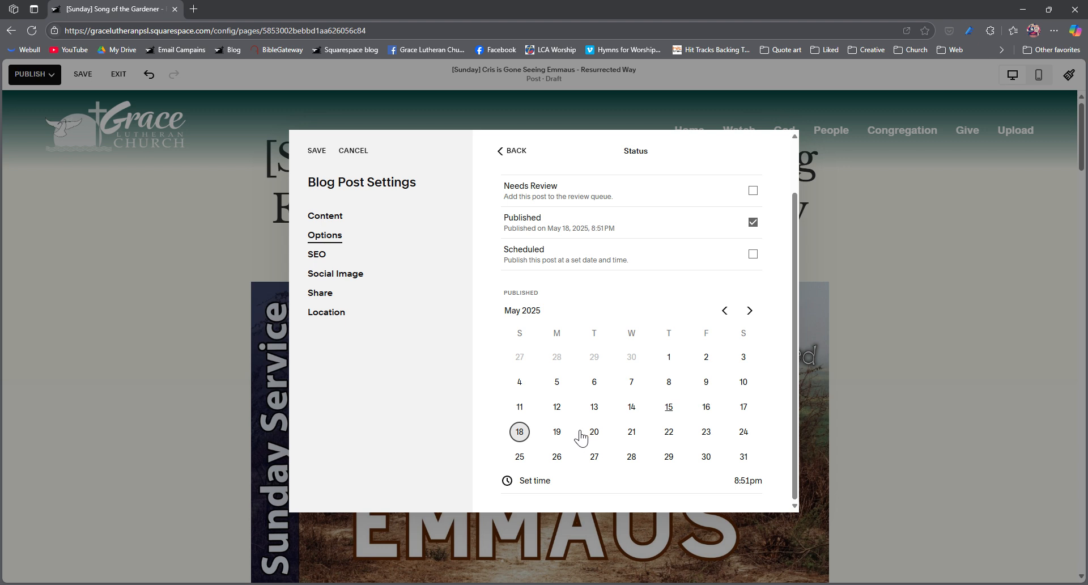
{"action": "scroll", "coordinate": [595, 347], "scroll_direction": "up", "scroll_amount": 1}
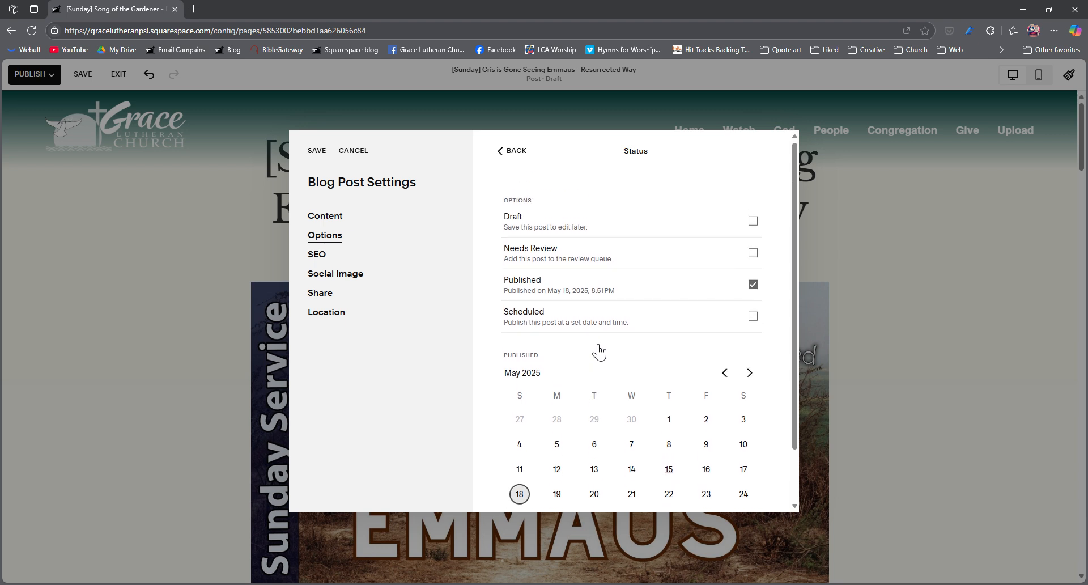
{"action": "scroll", "coordinate": [589, 364], "scroll_direction": "down", "scroll_amount": 1}
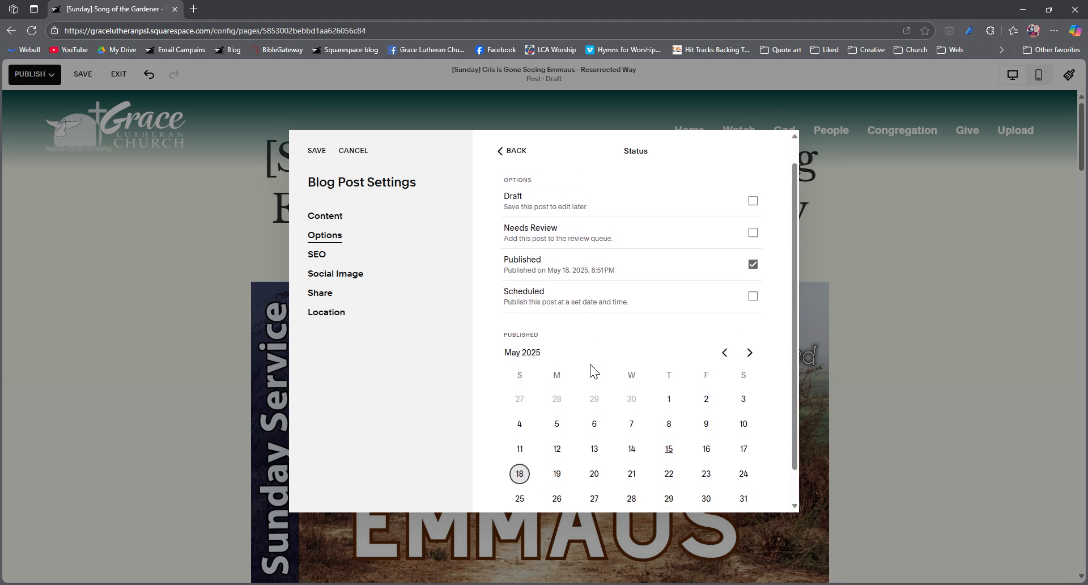
{"action": "scroll", "coordinate": [625, 367], "scroll_direction": "up", "scroll_amount": 1}
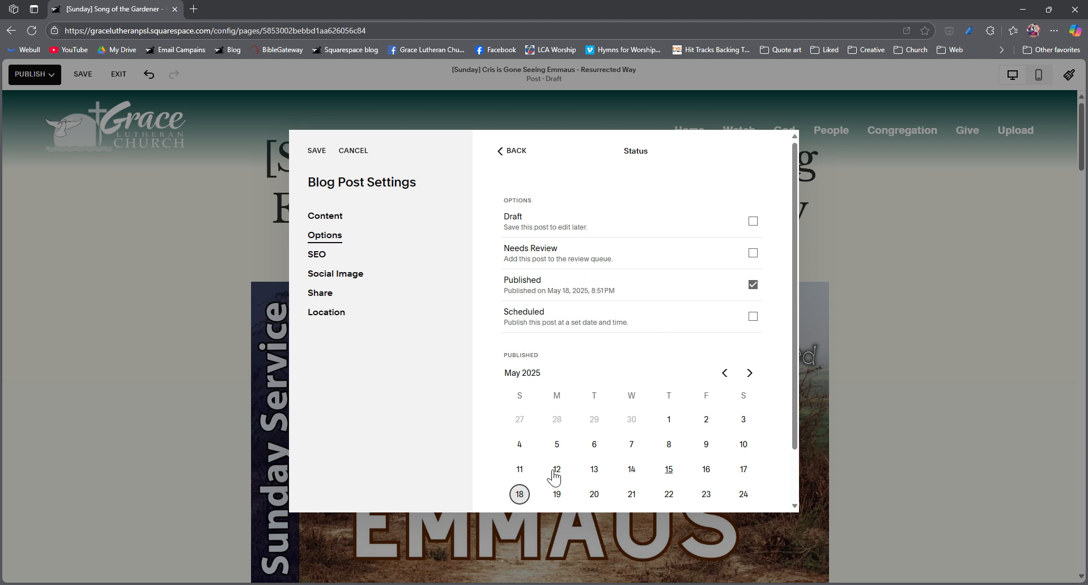
{"action": "scroll", "coordinate": [555, 477], "scroll_direction": "down", "scroll_amount": 1}
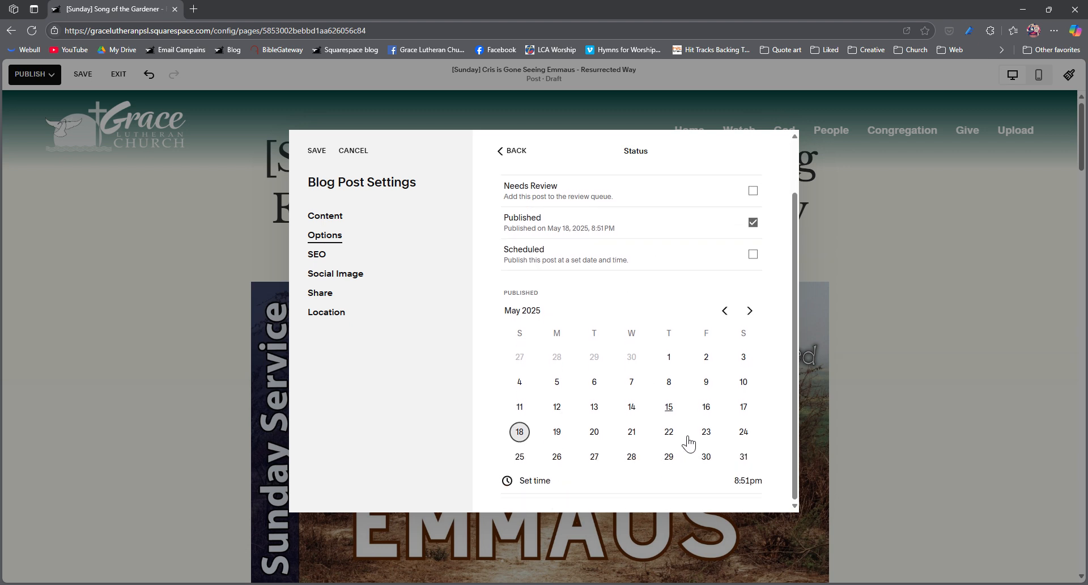
{"action": "scroll", "coordinate": [621, 377], "scroll_direction": "up", "scroll_amount": 1}
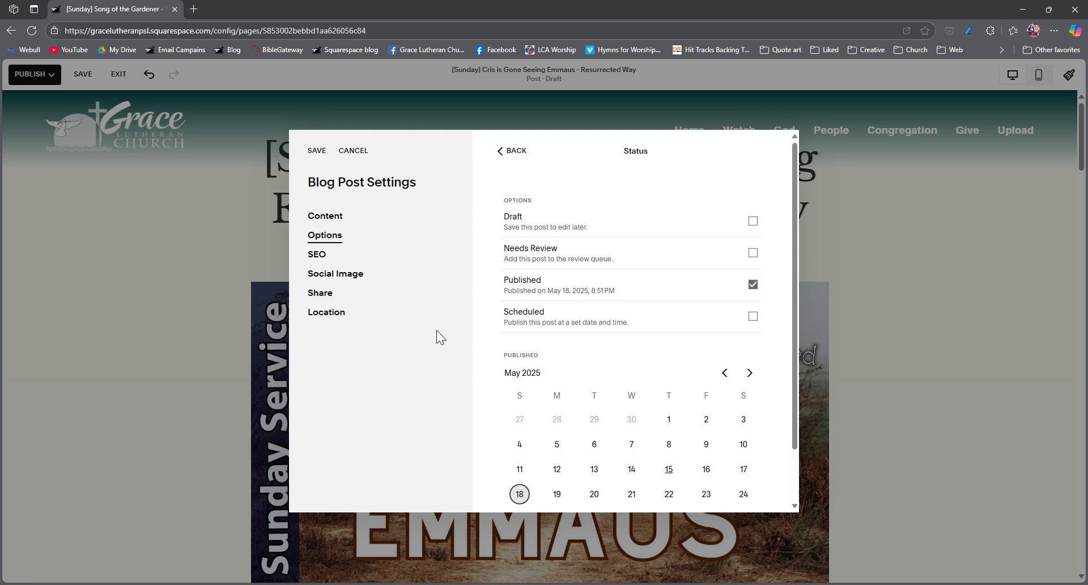
- Save the blog post settings to publish the post, and dismiss the sharing prompt with "Don't ask me again" enabled
{"action": "left_click", "coordinate": [516, 152]}
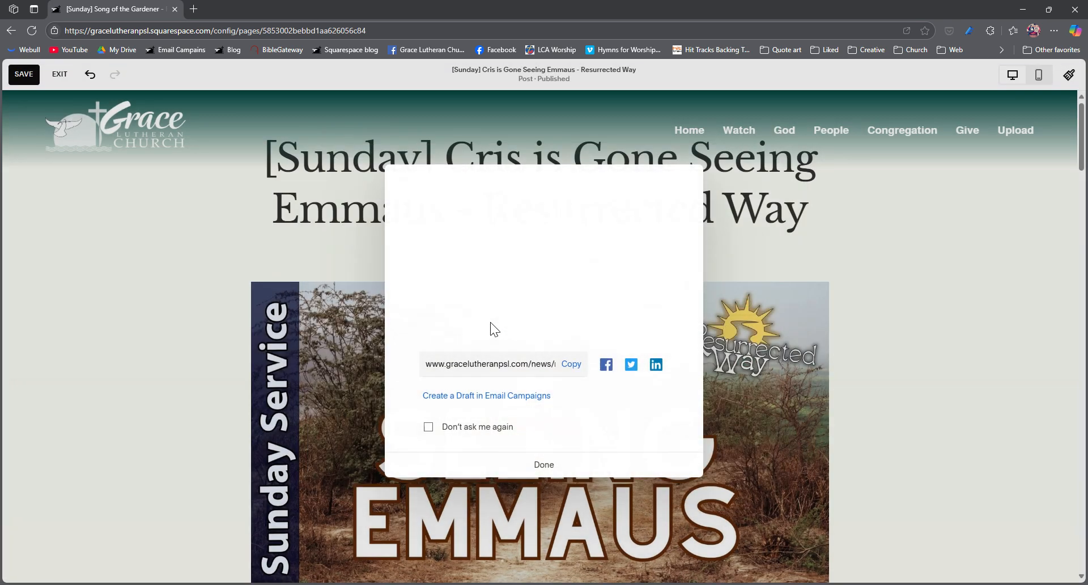
{"action": "left_click", "coordinate": [430, 432]}
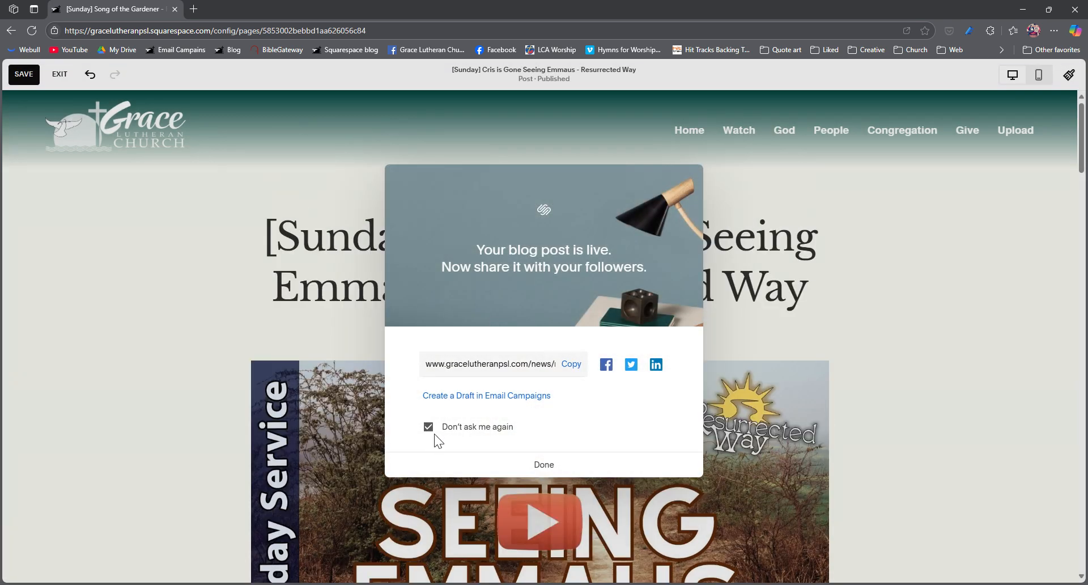
{"action": "left_click", "coordinate": [549, 466]}
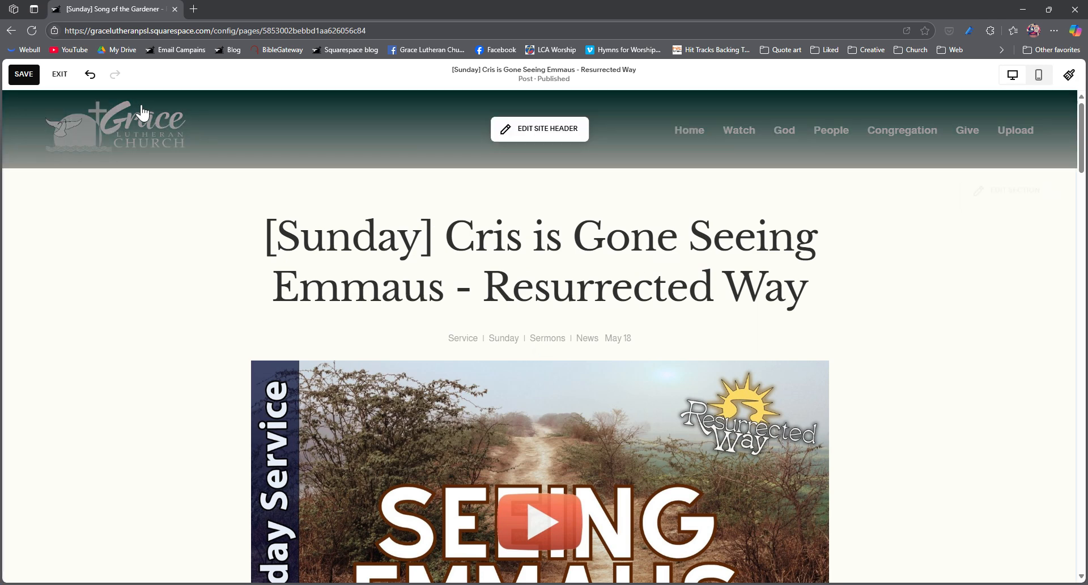
- Save the post and exit the editor to review the published page
{"action": "left_click", "coordinate": [24, 74]}
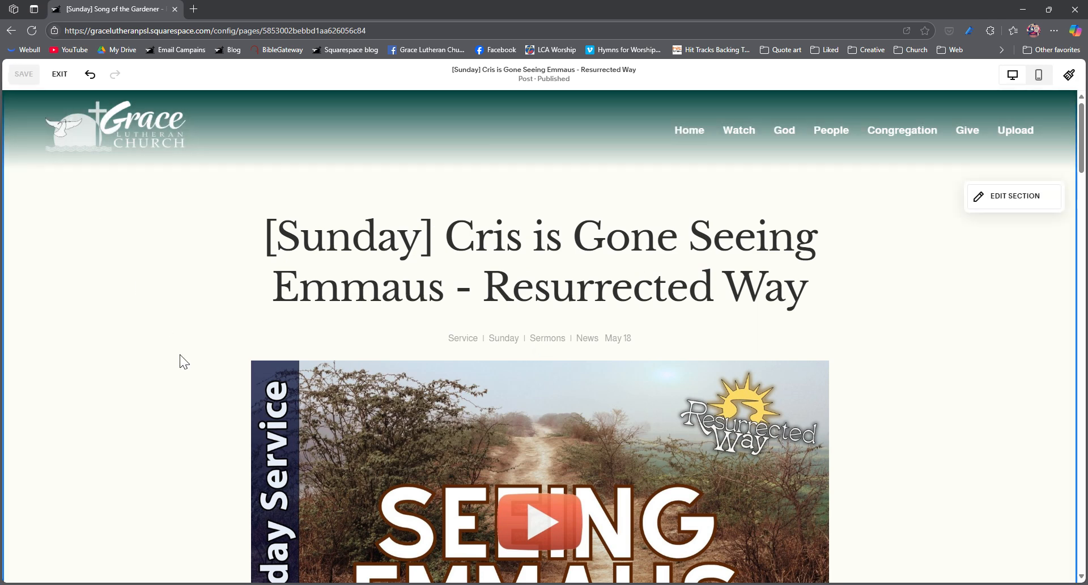
{"action": "left_click", "coordinate": [59, 74]}
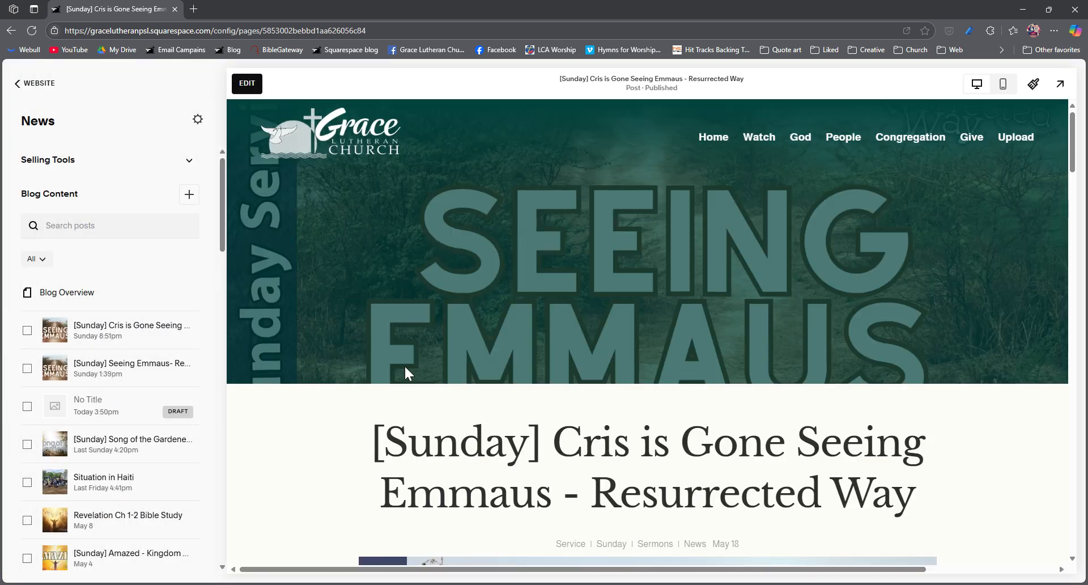
{"action": "scroll", "coordinate": [705, 443], "scroll_direction": "down", "scroll_amount": 2}
{"action": "scroll", "coordinate": [705, 444], "scroll_direction": "down", "scroll_amount": 3}
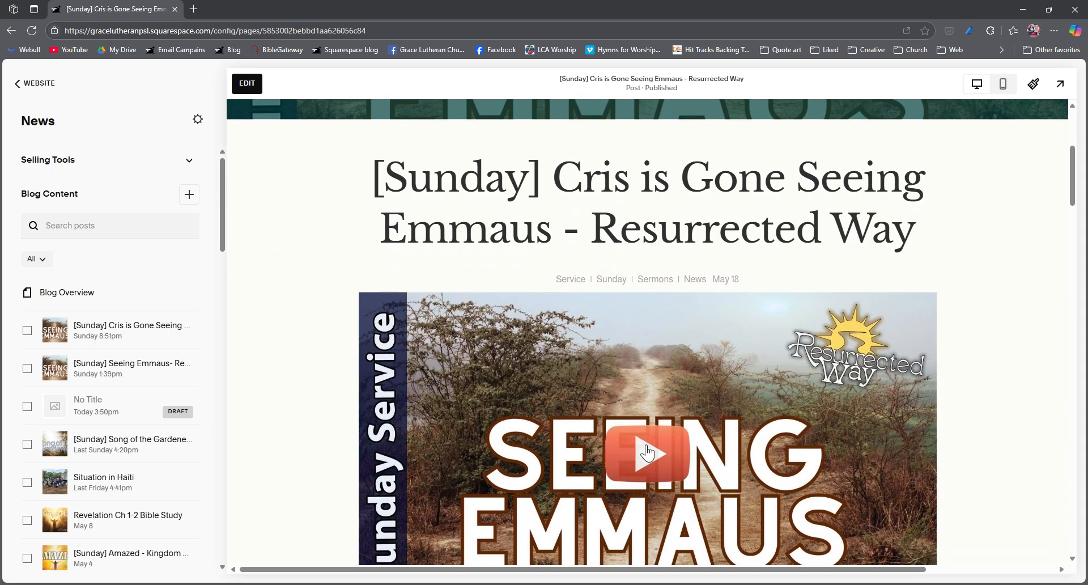
{"action": "scroll", "coordinate": [400, 411], "scroll_direction": "up", "scroll_amount": 4}
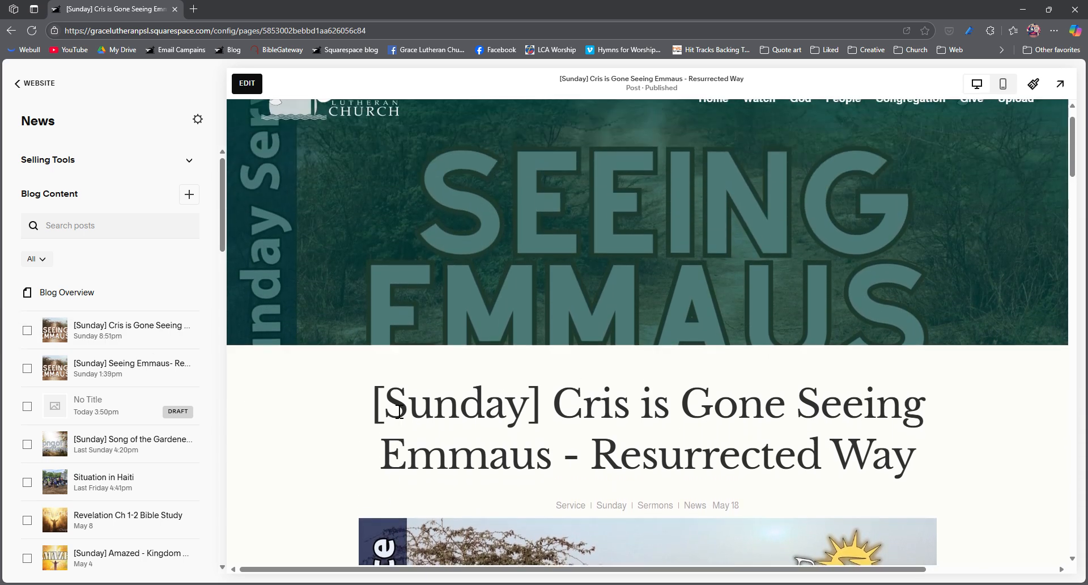